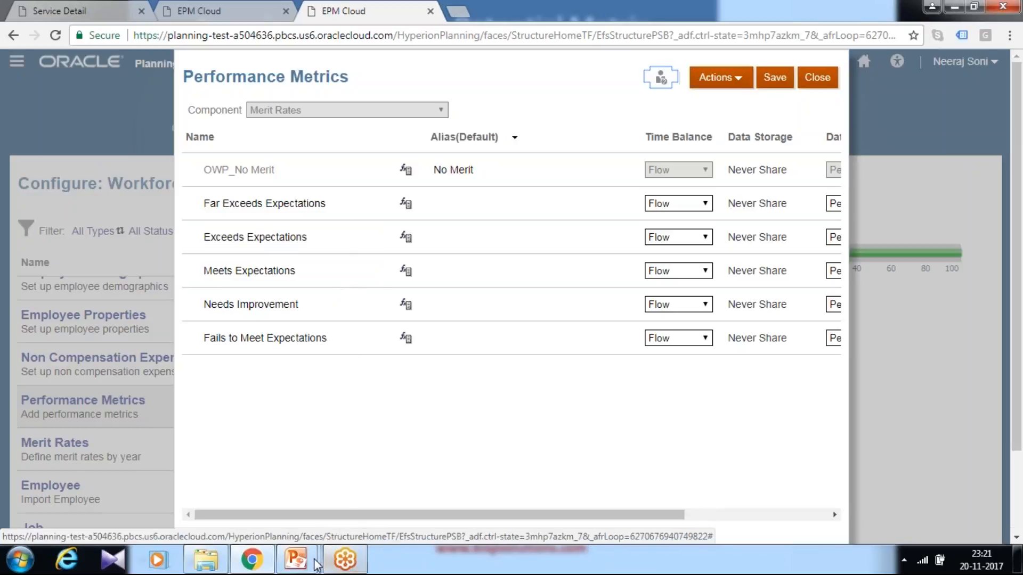
- Switch to the PowerPoint slide show to view the sample performance-potential matrix, and return to the Performance Metrics configuration
{"action": "mouse_move", "coordinate": [296, 560]}
{"action": "left_click", "coordinate": [395, 437]}
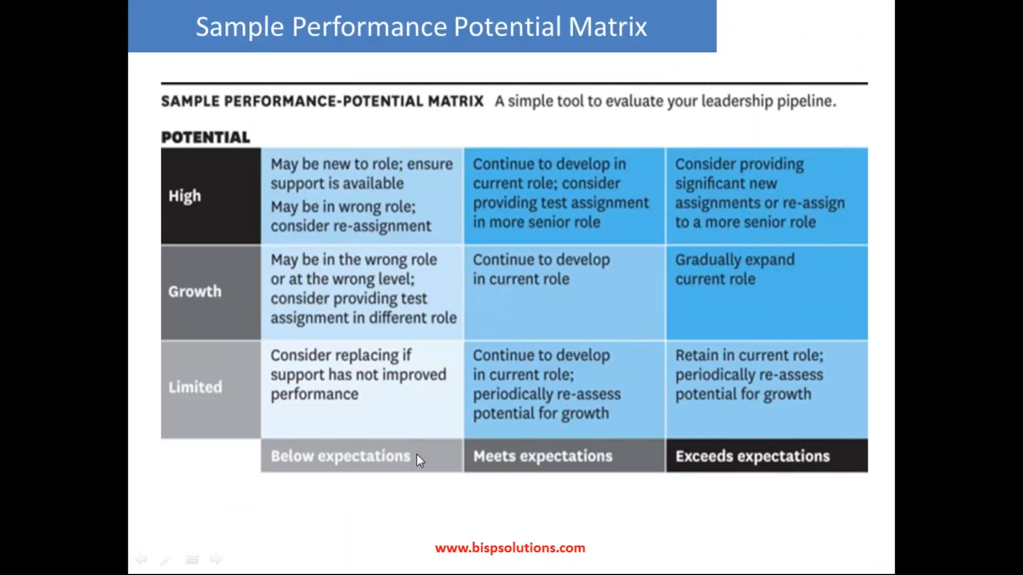
{"action": "key", "text": "alt+Tab"}
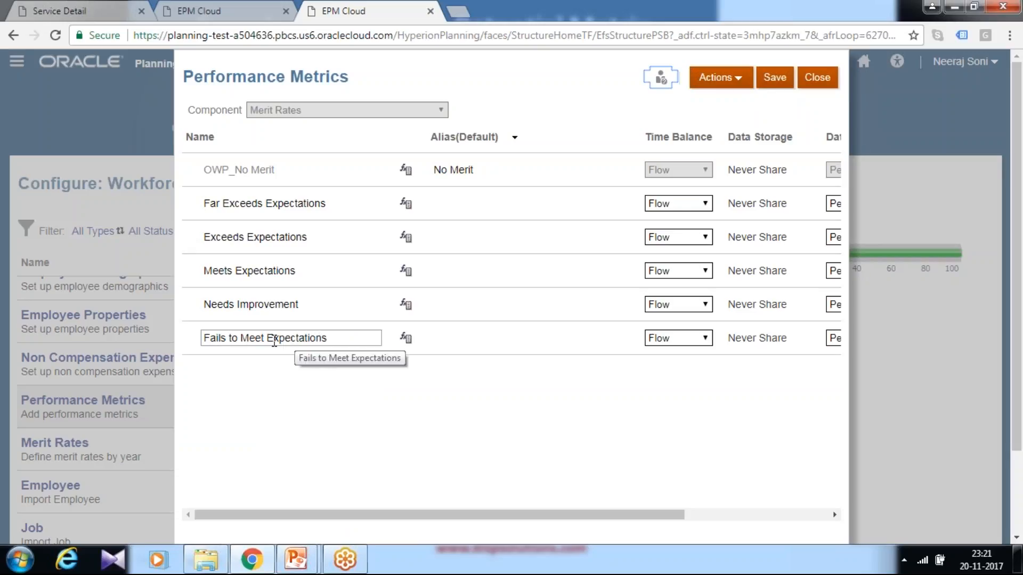
- Add a performance metric named Below Expectations and set its data type to Percentage
{"action": "left_click", "coordinate": [342, 337]}
{"action": "left_click", "coordinate": [721, 77]}
{"action": "left_click", "coordinate": [701, 106]}
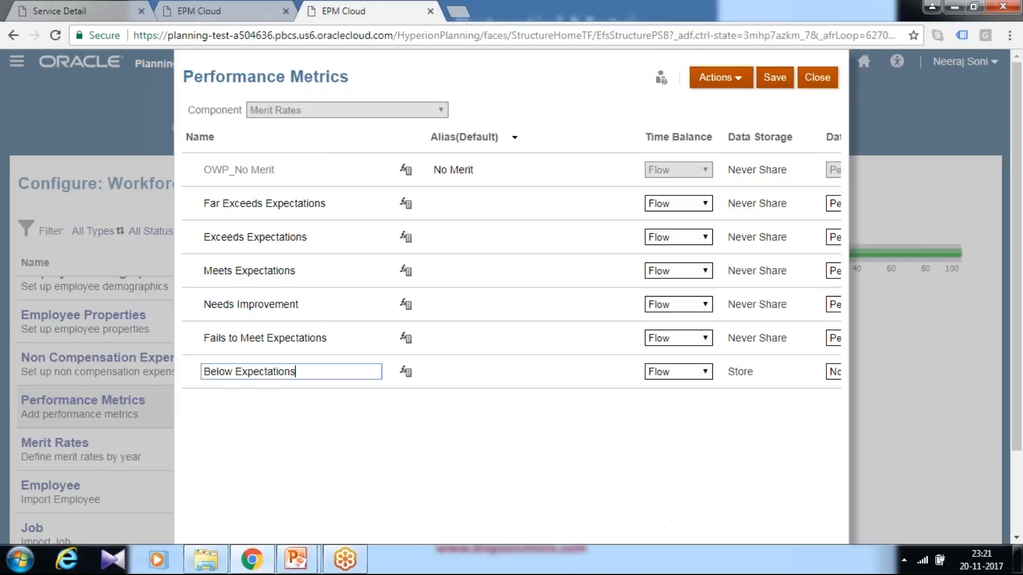
{"action": "scroll", "coordinate": [825, 422], "scroll_direction": "down", "scroll_amount": 3}
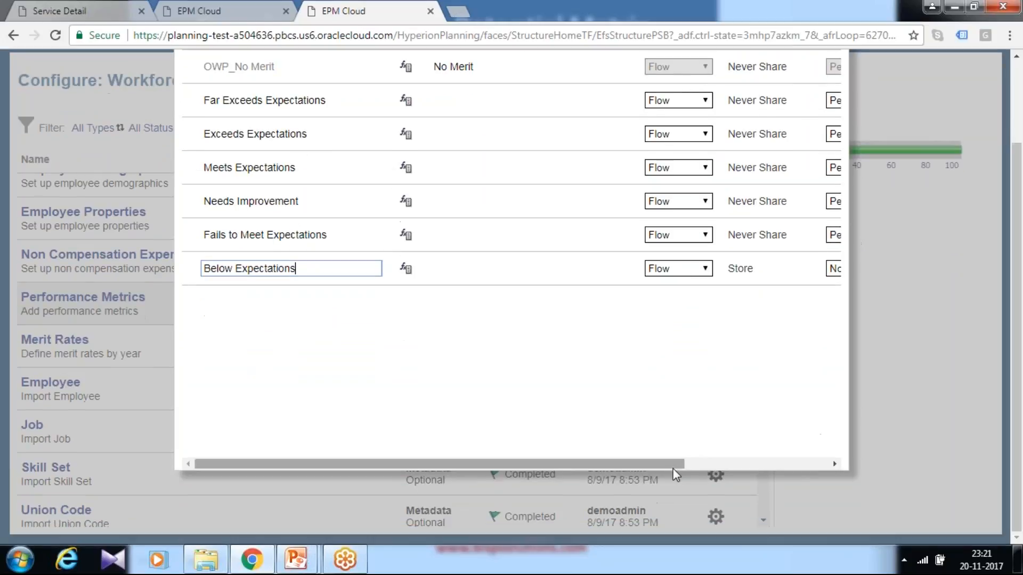
{"action": "left_click_drag", "start_coordinate": [669, 465], "coordinate": [848, 460]}
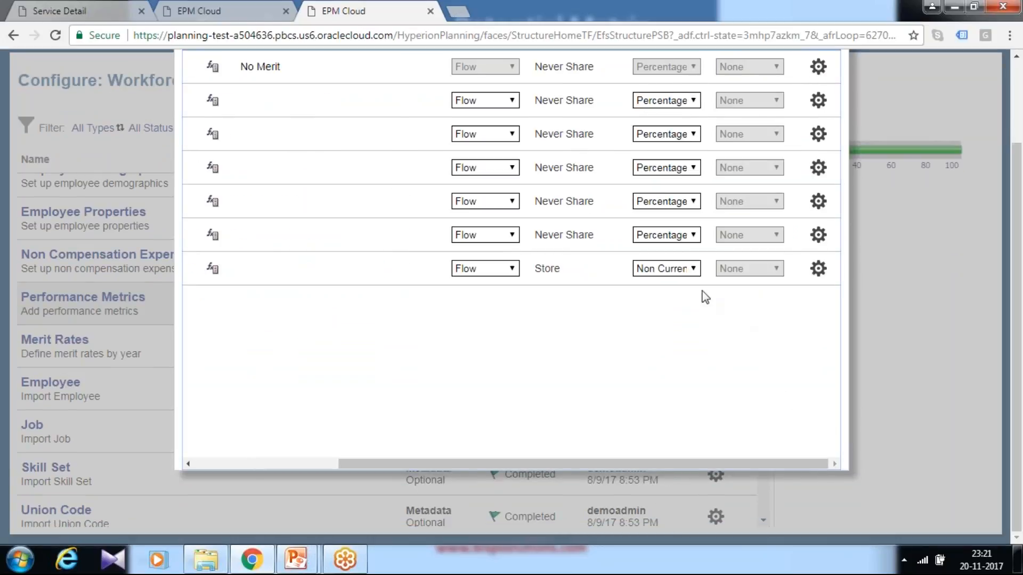
{"action": "left_click", "coordinate": [674, 268]}
{"action": "left_click", "coordinate": [672, 321]}
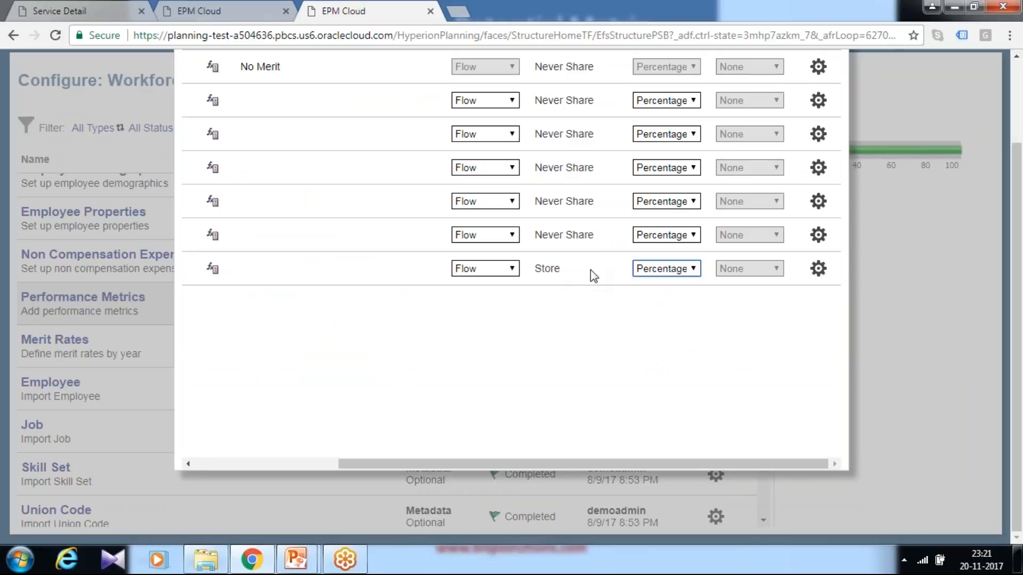
{"action": "scroll", "coordinate": [606, 279], "scroll_direction": "up", "scroll_amount": 3}
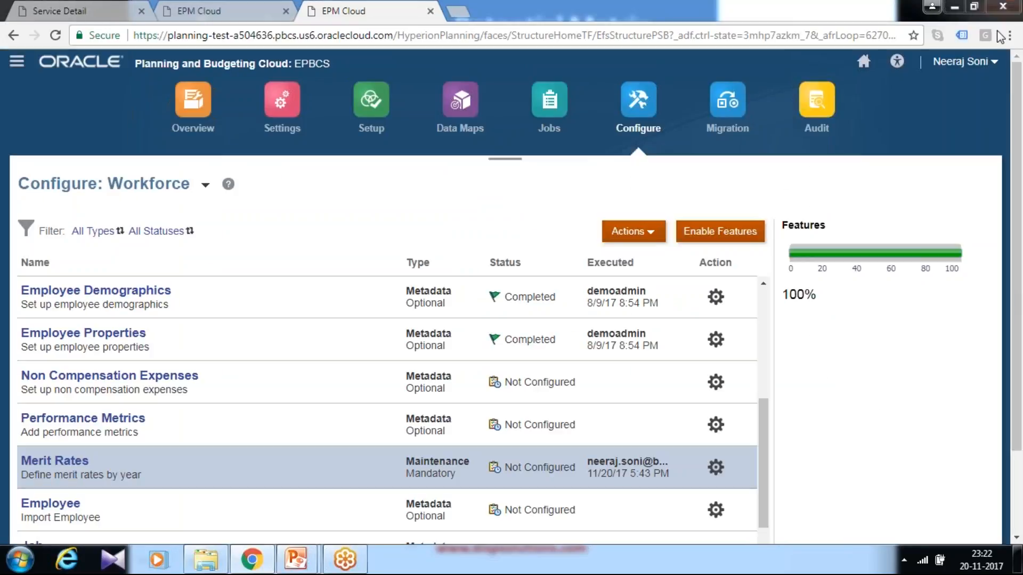
- Review the Merit Rates form against the Rec. Merit % formula slide in PowerPoint, and close the form
{"action": "left_click", "coordinate": [60, 468]}
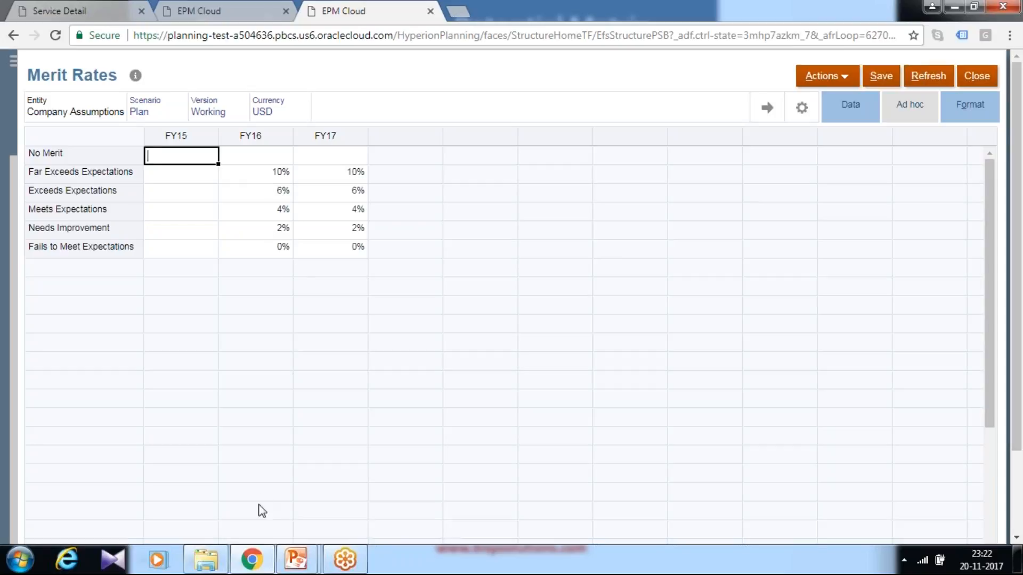
{"action": "mouse_move", "coordinate": [297, 559]}
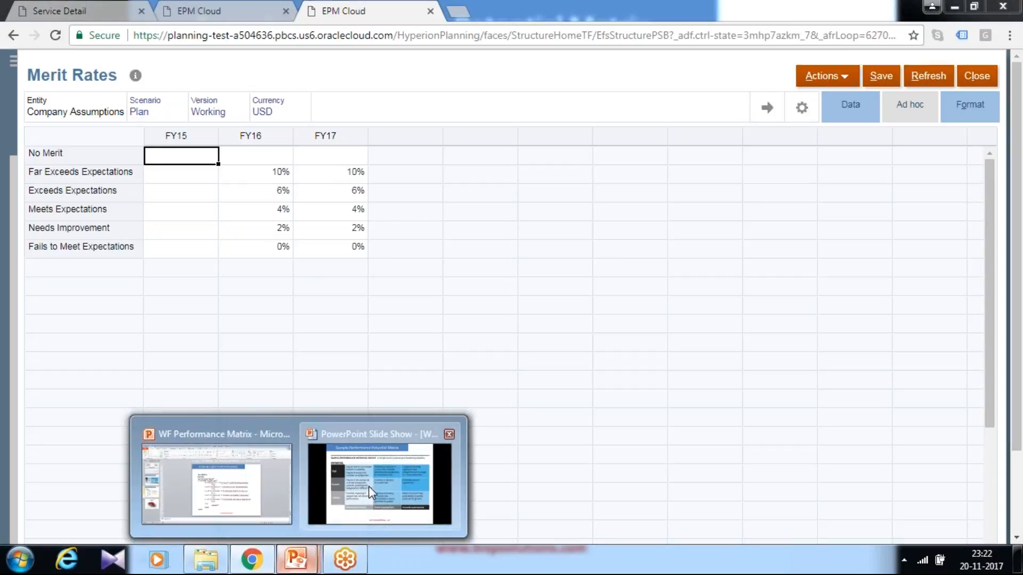
{"action": "left_click", "coordinate": [384, 466]}
{"action": "left_click", "coordinate": [443, 357]}
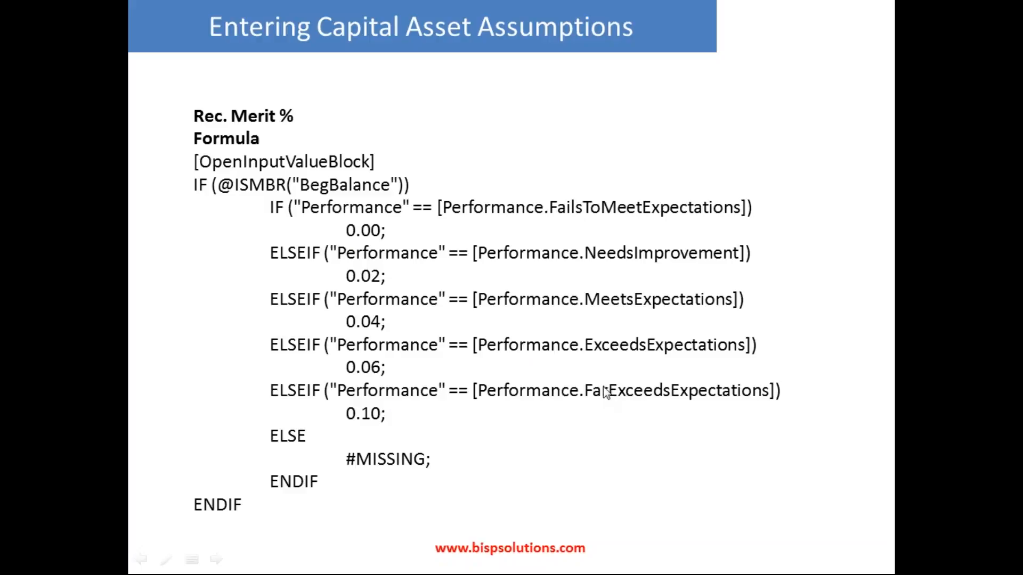
{"action": "key", "text": "alt+Tab"}
{"action": "left_click", "coordinate": [272, 174]}
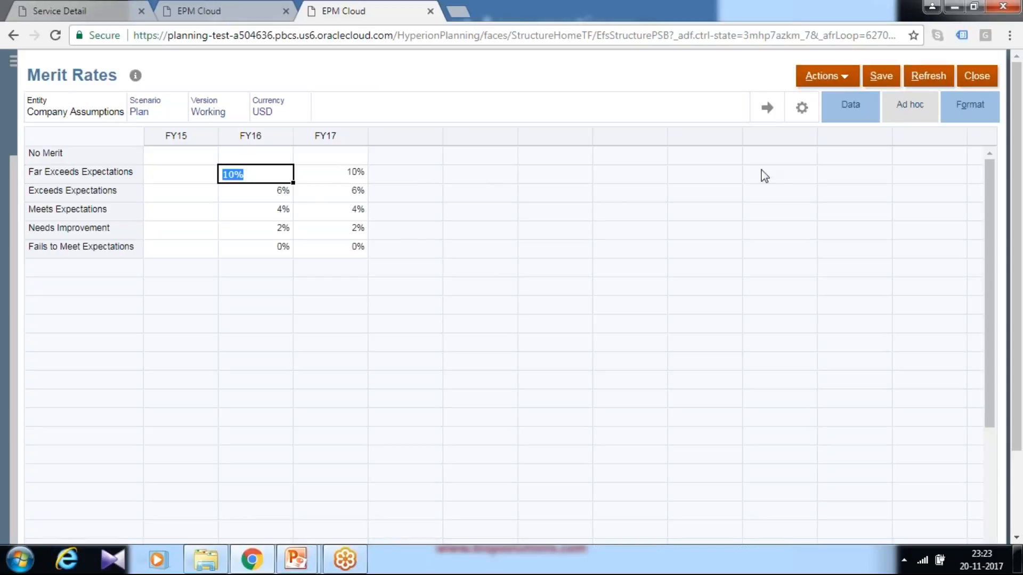
{"action": "left_click", "coordinate": [975, 77]}
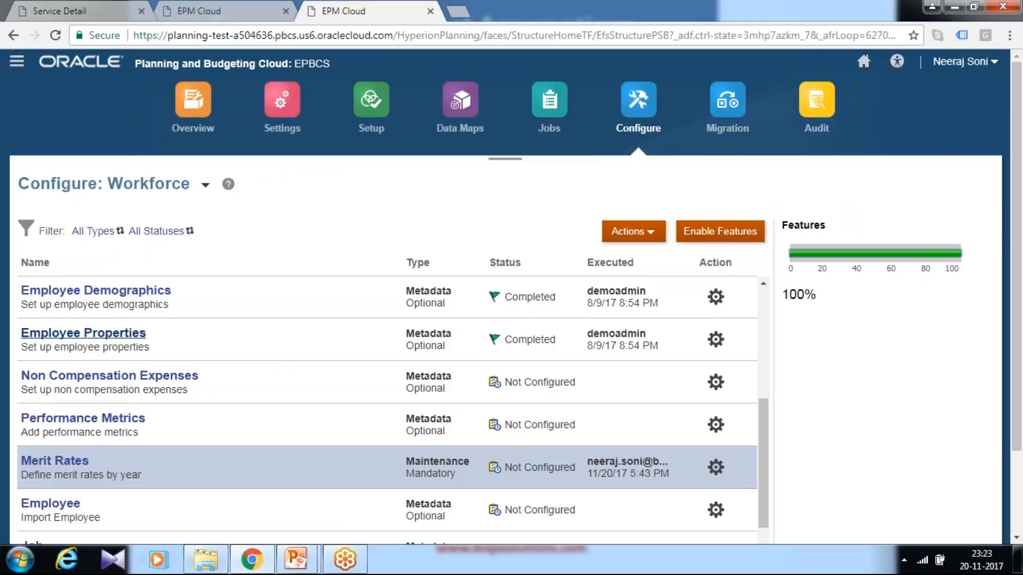
- Review the Employee Properties list, including the Performance and Recommended Merit % properties, and close it without changes
{"action": "left_click", "coordinate": [89, 336]}
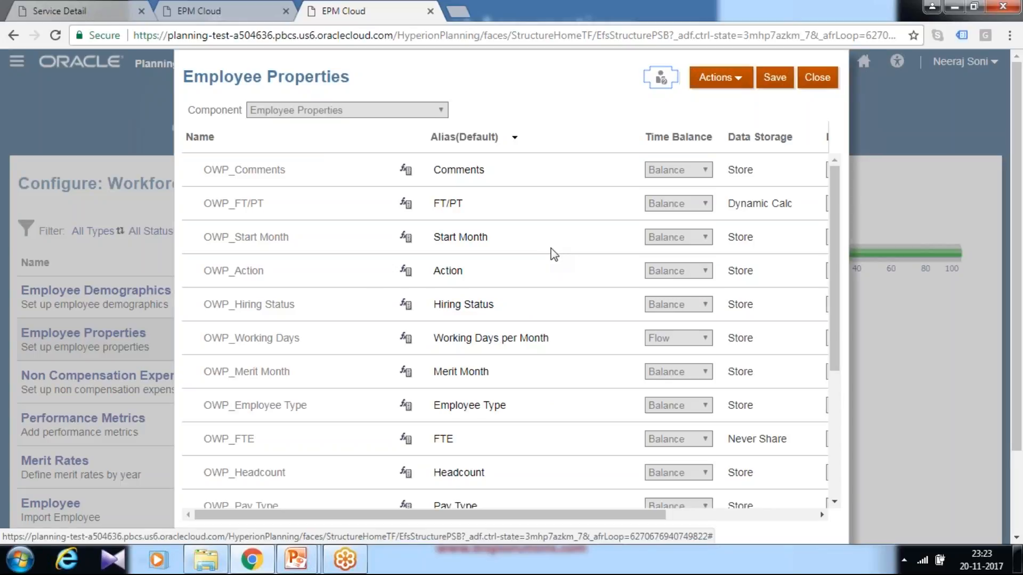
{"action": "scroll", "coordinate": [554, 255], "scroll_direction": "down", "scroll_amount": 2}
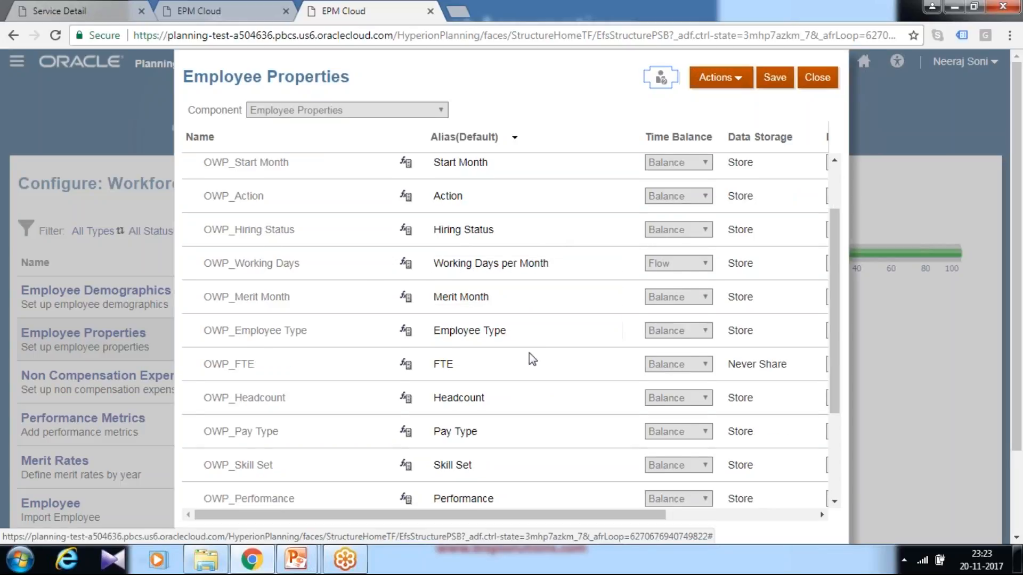
{"action": "scroll", "coordinate": [542, 358], "scroll_direction": "up", "scroll_amount": 2}
{"action": "left_click", "coordinate": [489, 234]}
{"action": "left_click", "coordinate": [484, 170]}
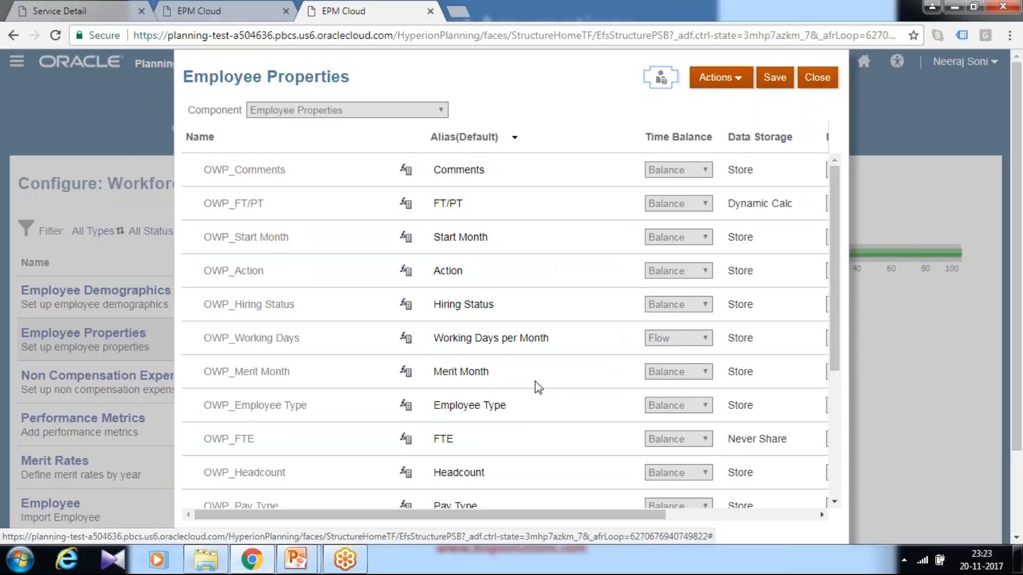
{"action": "scroll", "coordinate": [537, 387], "scroll_direction": "down", "scroll_amount": 6}
{"action": "scroll", "coordinate": [530, 379], "scroll_direction": "down", "scroll_amount": 2}
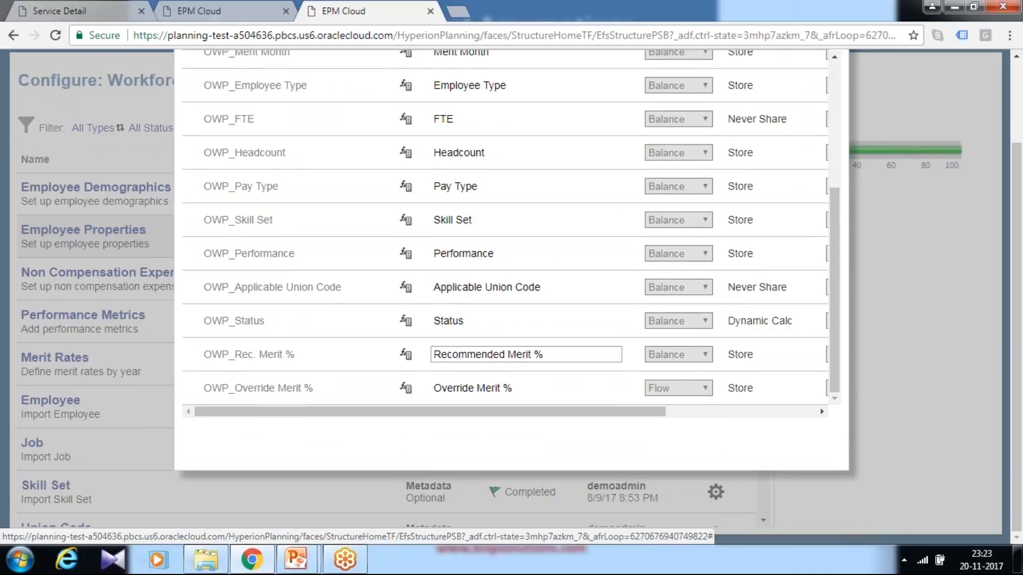
{"action": "left_click", "coordinate": [530, 255]}
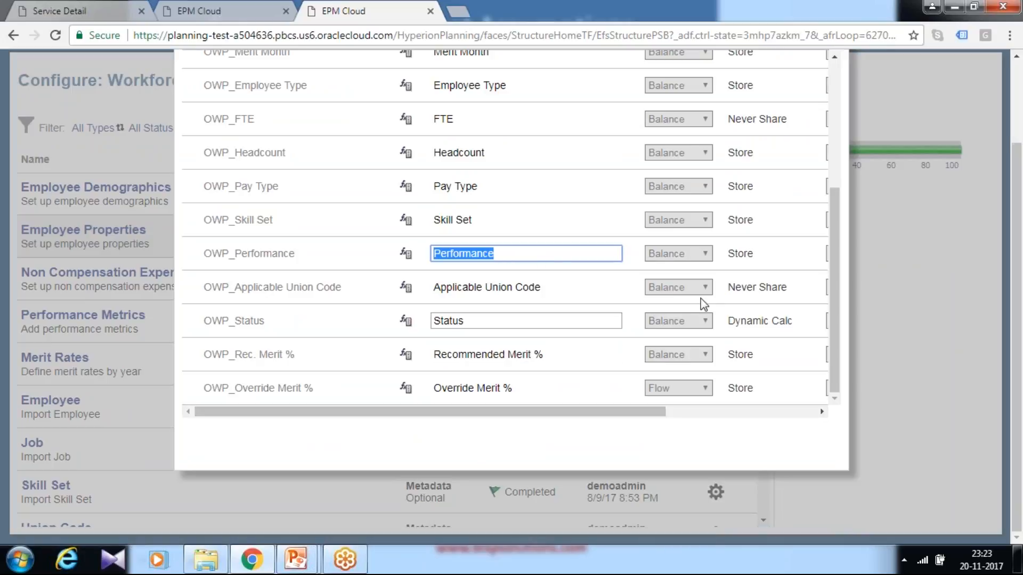
{"action": "scroll", "coordinate": [708, 302], "scroll_direction": "up", "scroll_amount": 8}
{"action": "left_click", "coordinate": [744, 84]}
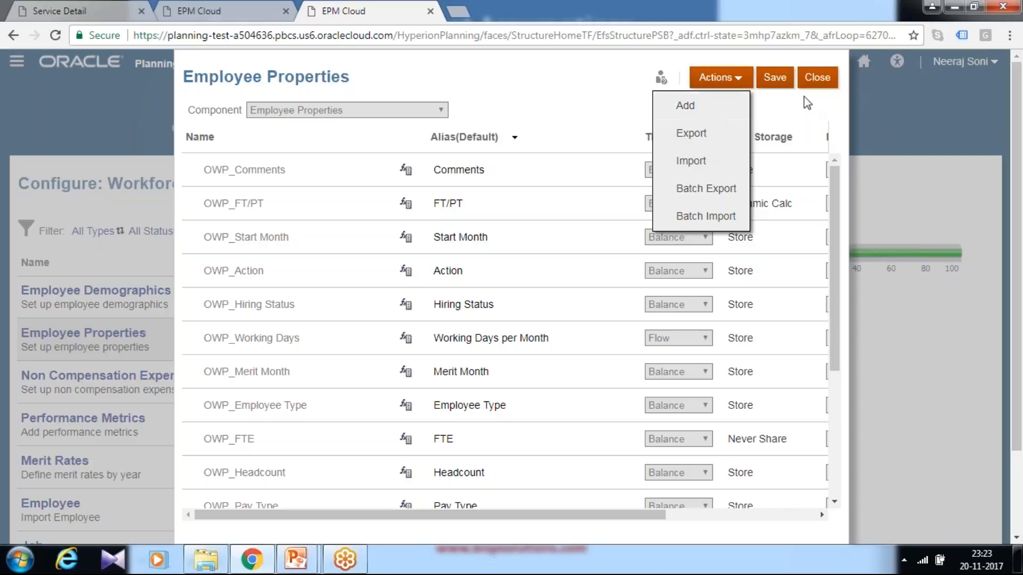
{"action": "left_click", "coordinate": [817, 78]}
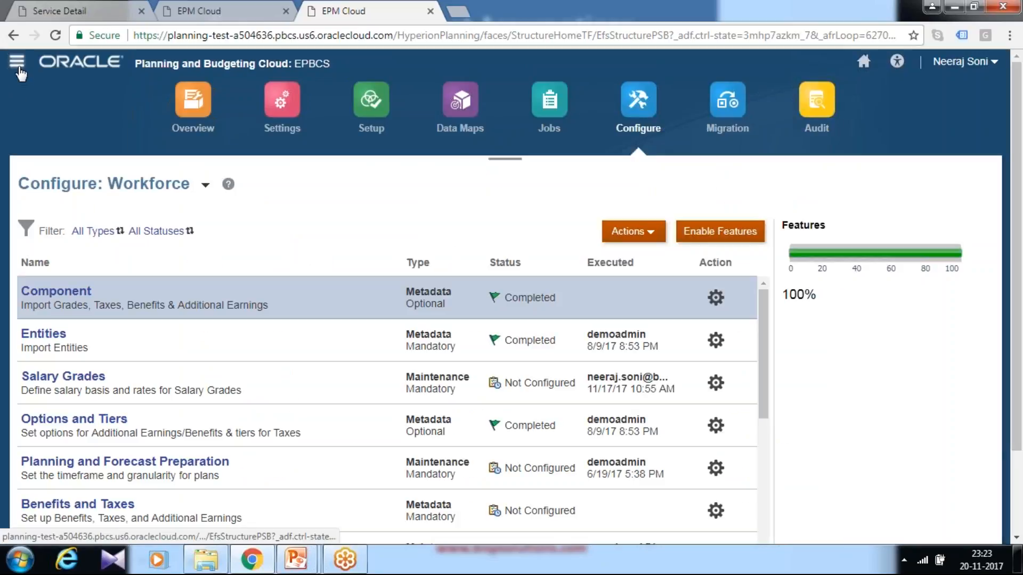
- Open the application's Smart Lists and select the Performance smart list
{"action": "left_click", "coordinate": [222, 21]}
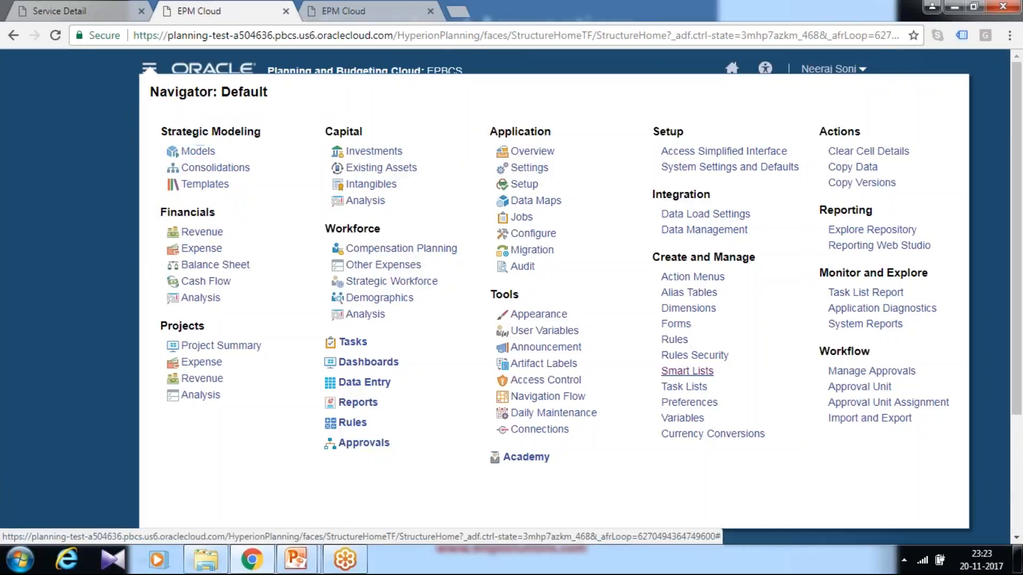
{"action": "left_click", "coordinate": [685, 371]}
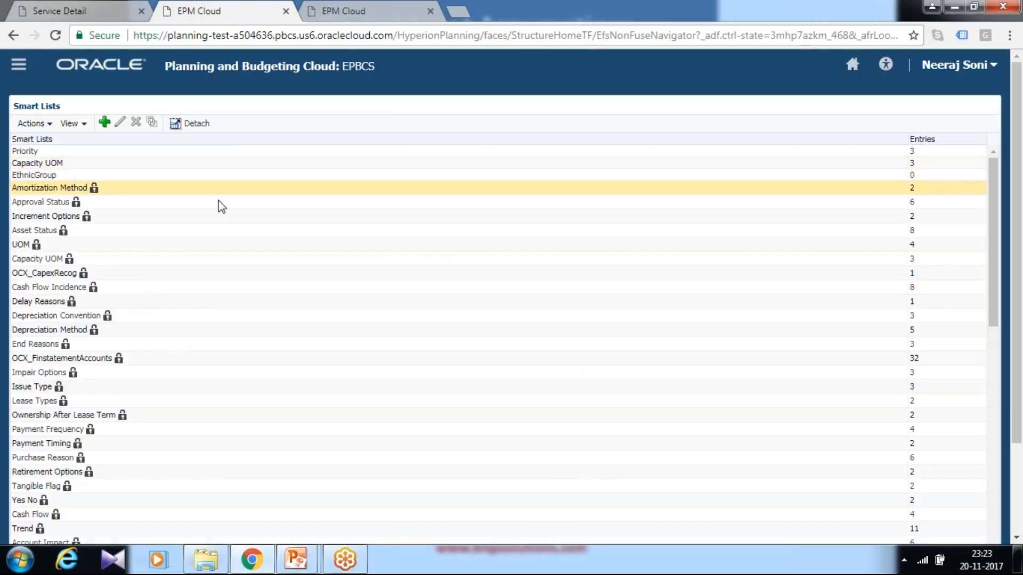
{"action": "scroll", "coordinate": [216, 213], "scroll_direction": "down", "scroll_amount": 6}
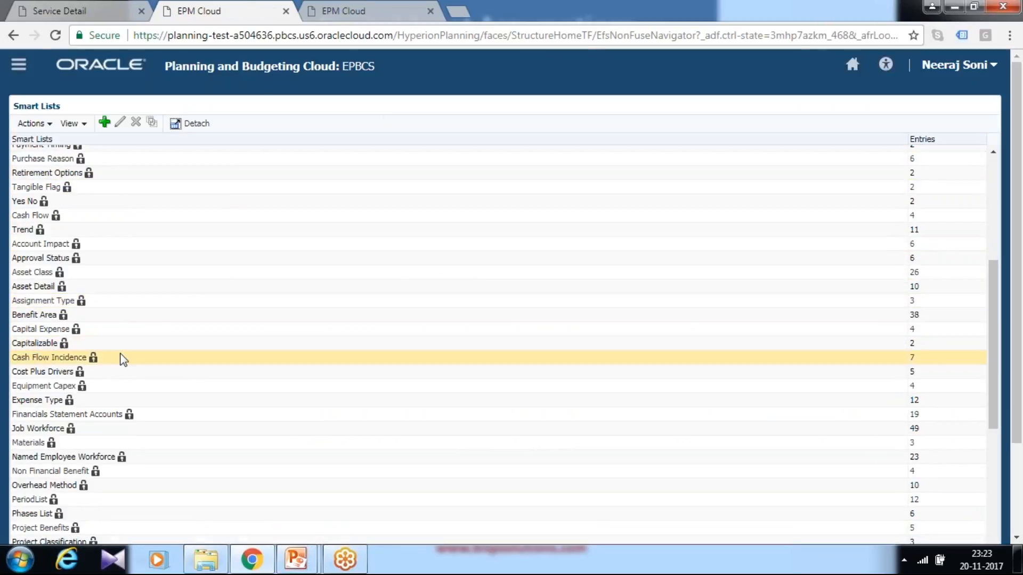
{"action": "scroll", "coordinate": [123, 360], "scroll_direction": "down", "scroll_amount": 2}
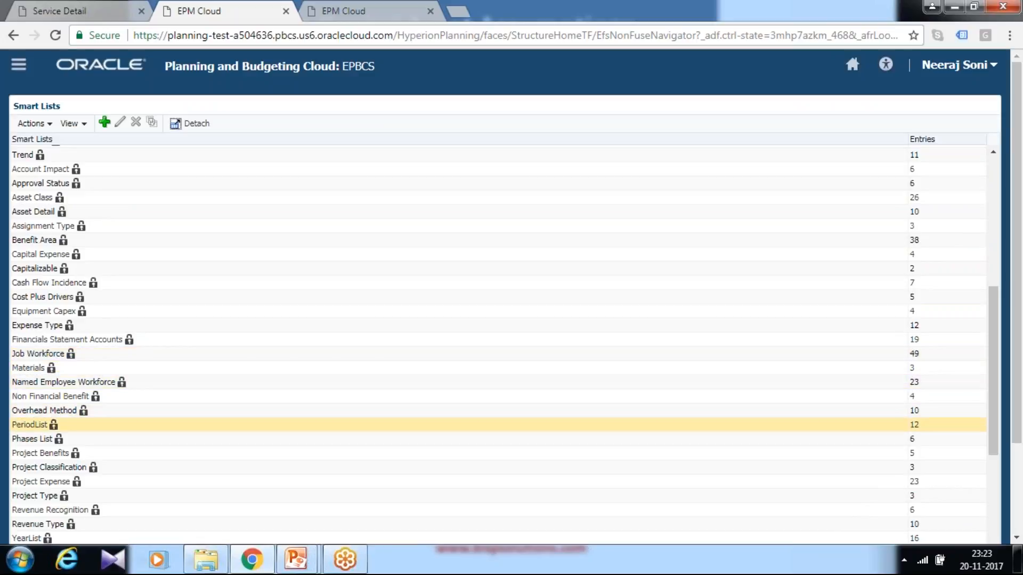
{"action": "scroll", "coordinate": [74, 437], "scroll_direction": "down", "scroll_amount": 5}
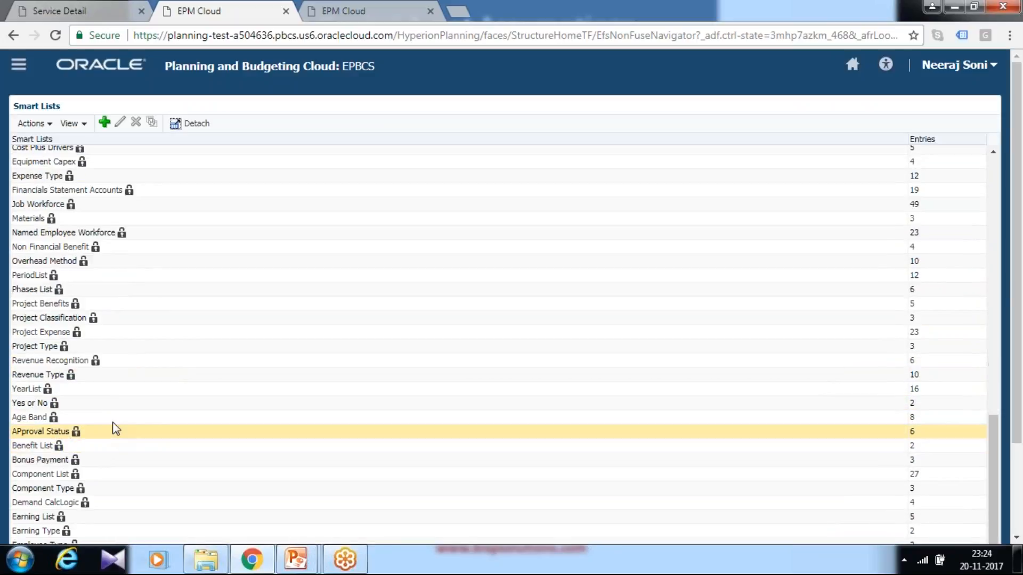
{"action": "scroll", "coordinate": [112, 426], "scroll_direction": "down", "scroll_amount": 1}
{"action": "scroll", "coordinate": [110, 414], "scroll_direction": "down", "scroll_amount": 7}
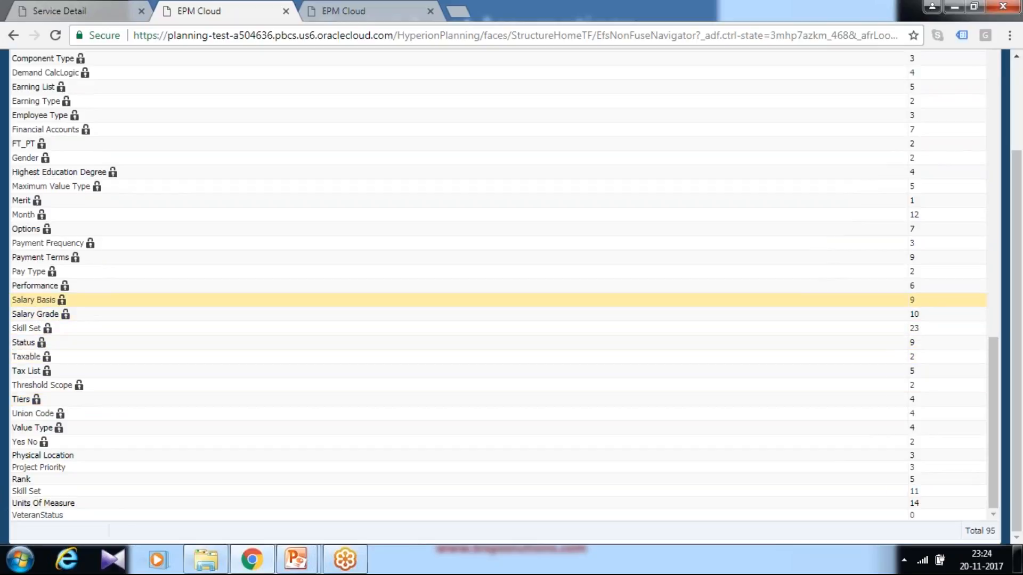
{"action": "left_click", "coordinate": [52, 289]}
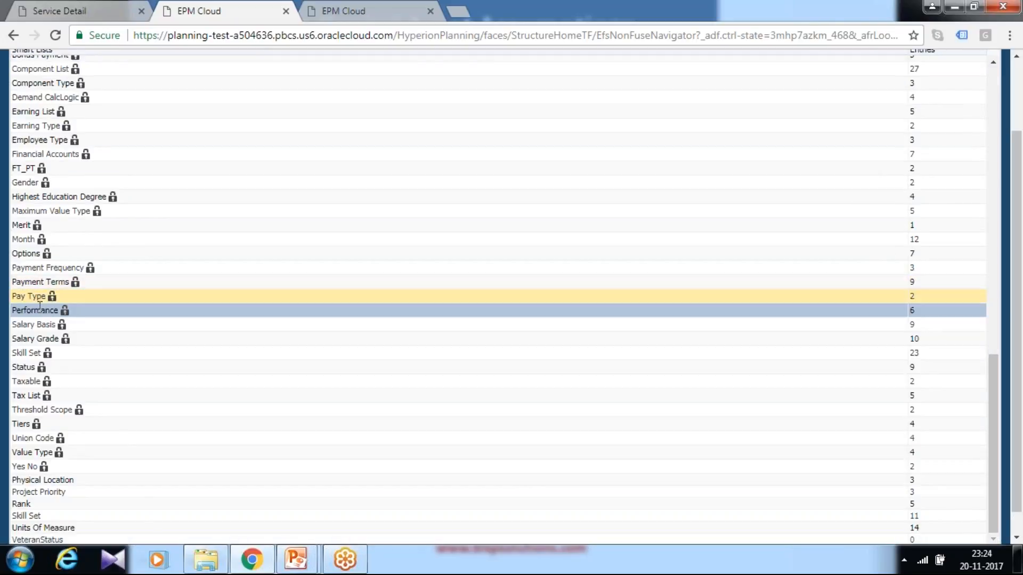
{"action": "scroll", "coordinate": [133, 298], "scroll_direction": "up", "scroll_amount": 6}
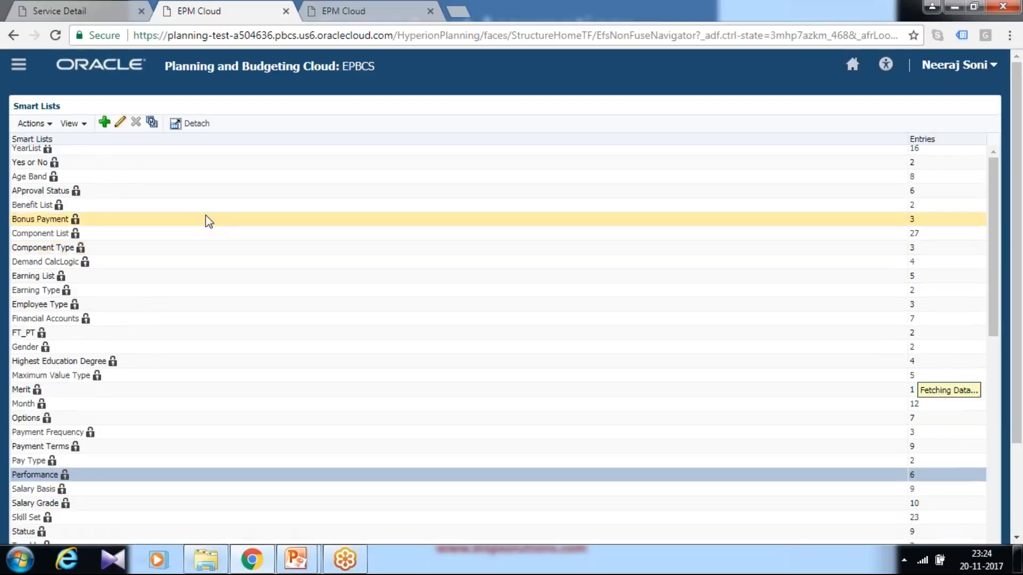
- Examine the properties and entries of the Performance smart list, and leave it without changes
{"action": "left_click", "coordinate": [120, 122]}
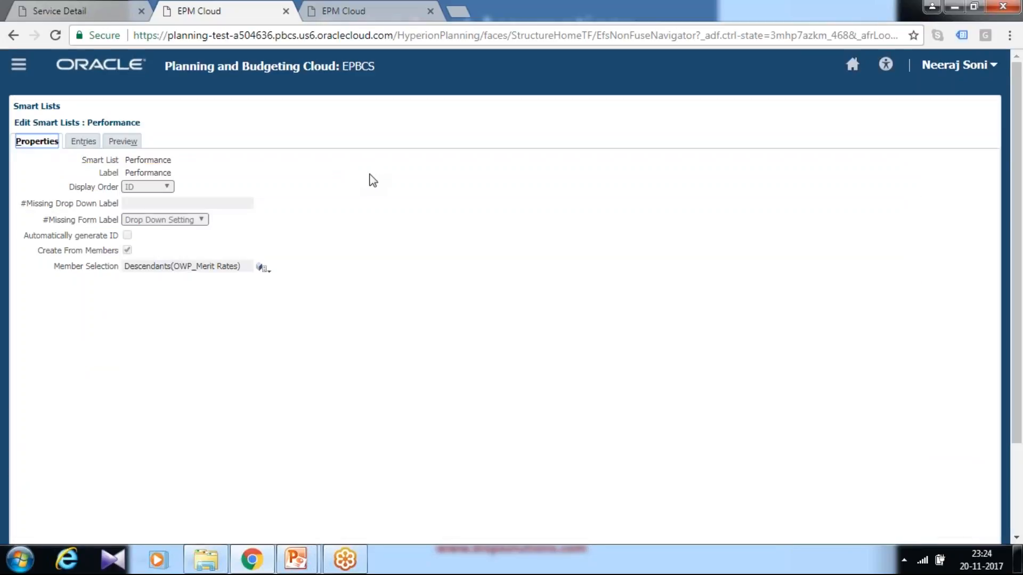
{"action": "left_click", "coordinate": [83, 141]}
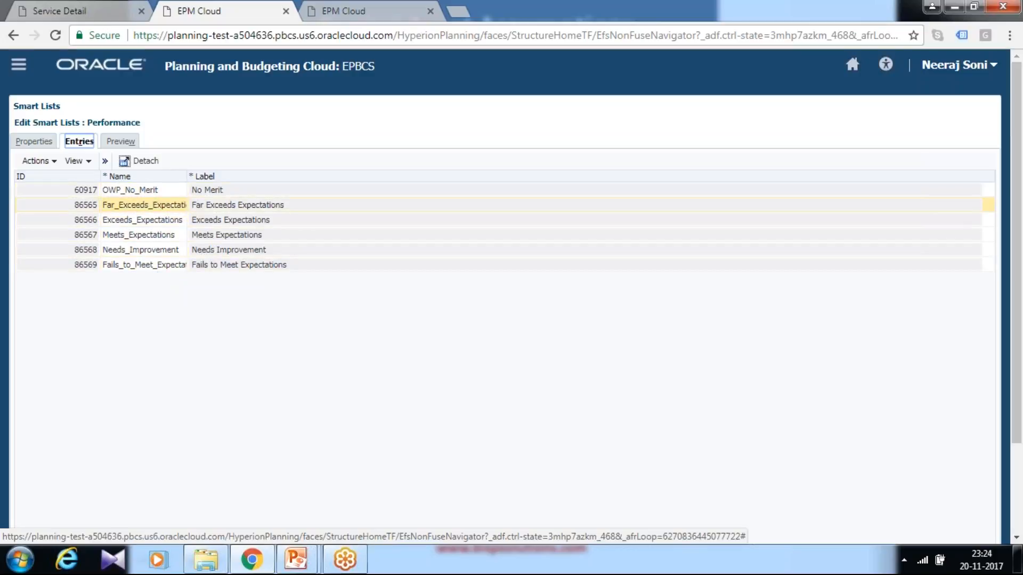
{"action": "scroll", "coordinate": [769, 402], "scroll_direction": "down", "scroll_amount": 2}
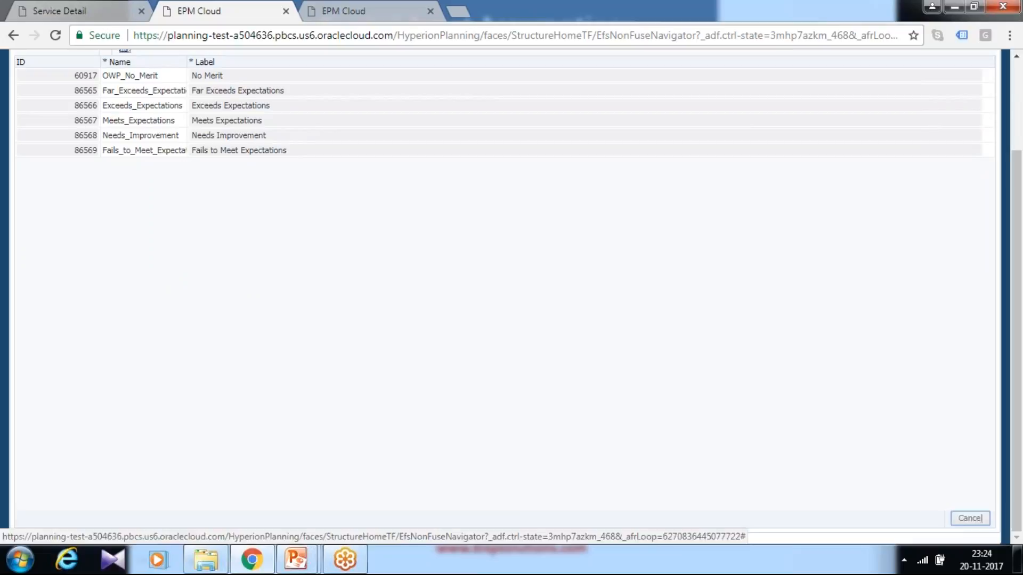
{"action": "left_click", "coordinate": [980, 518]}
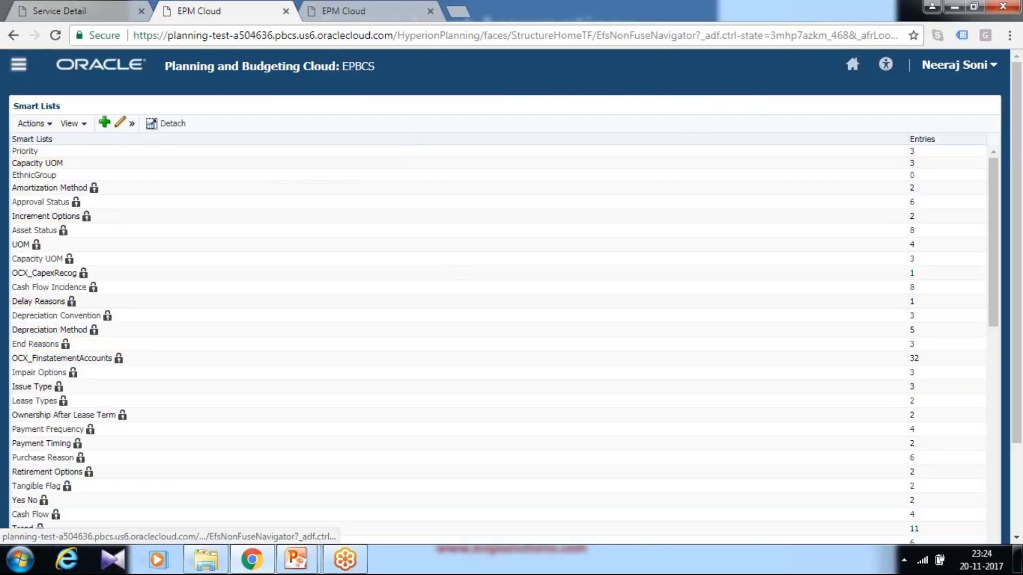
- Open the application's Dimensions and limit the Account dimension to the OEP_WFP cube
{"action": "left_click", "coordinate": [19, 64]}
{"action": "left_click", "coordinate": [539, 313]}
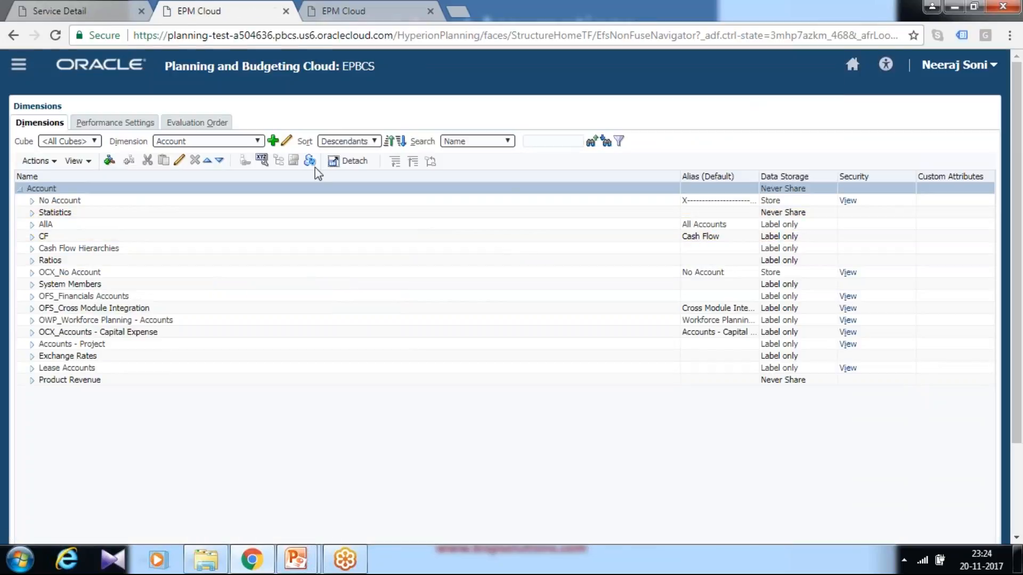
{"action": "left_click", "coordinate": [55, 141]}
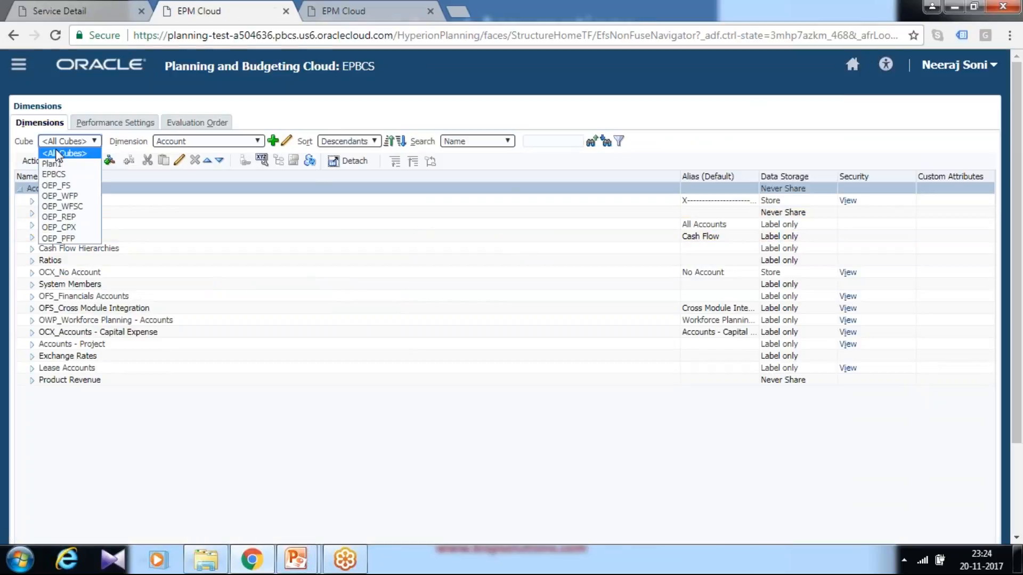
{"action": "left_click", "coordinate": [59, 196]}
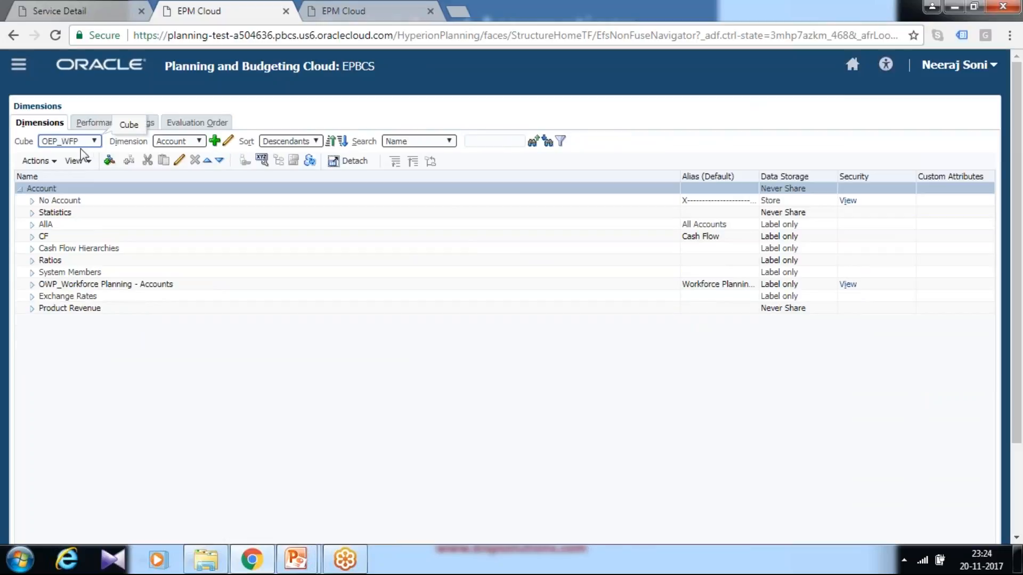
- Search the Account dimension's member names for "Performance" until the OWP_Performance member is located
{"action": "left_click", "coordinate": [507, 142]}
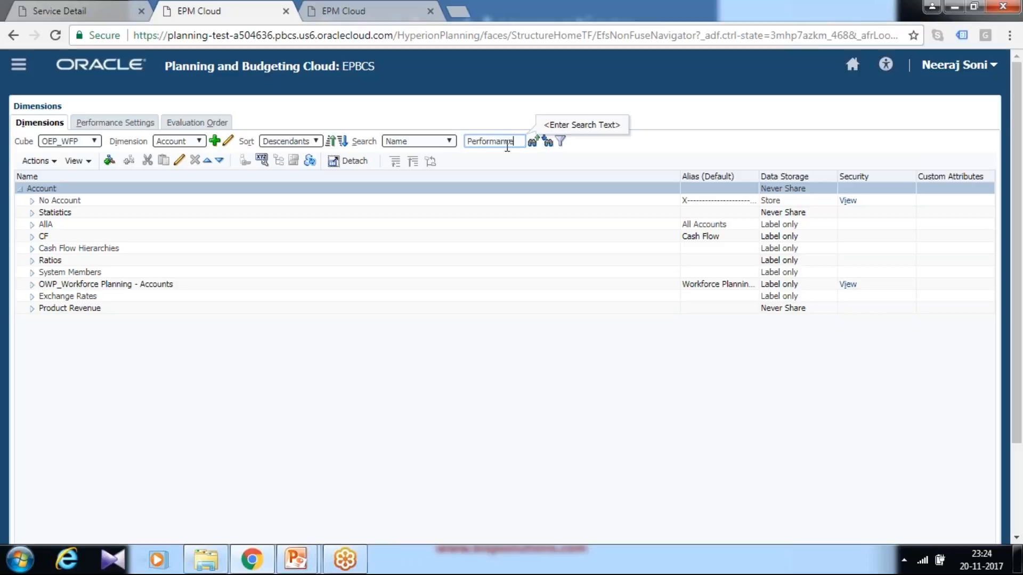
{"action": "type", "text": "Performance"}
{"action": "left_click", "coordinate": [548, 141]}
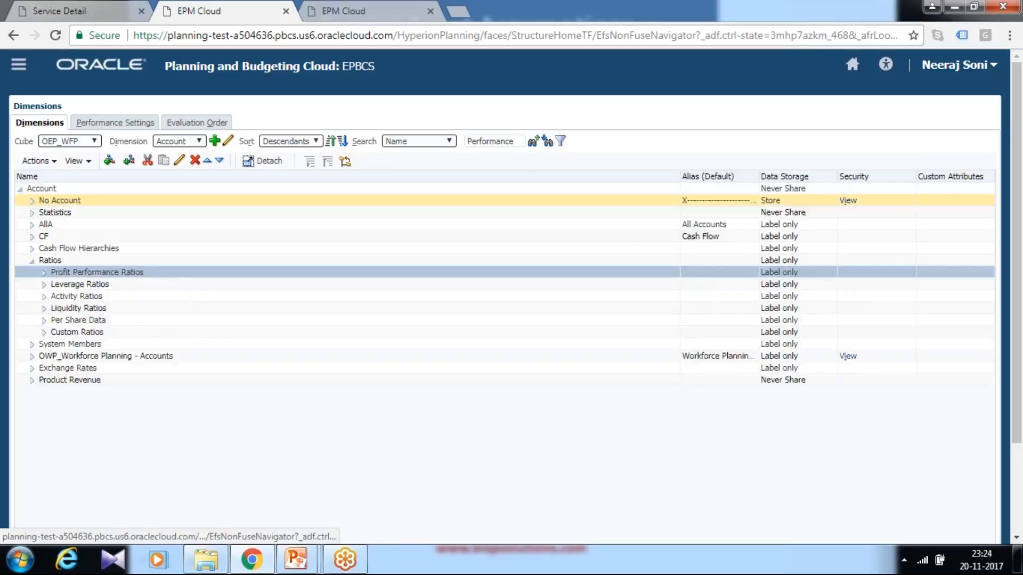
{"action": "left_click", "coordinate": [547, 141]}
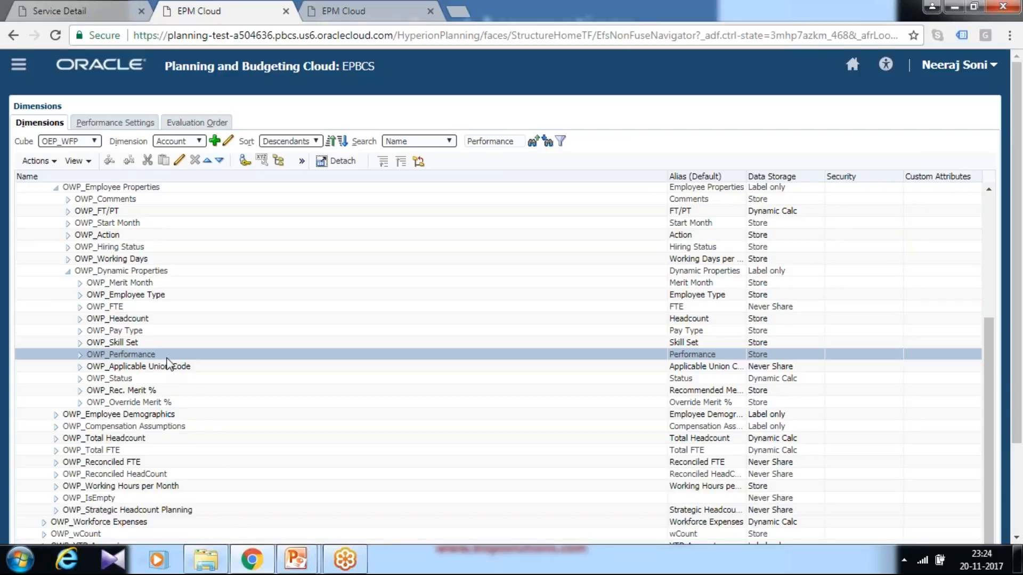
- Search the Account dimension's member names for "Merit" until the OWP_Rec. Merit % member is located
{"action": "double_click", "coordinate": [491, 141]}
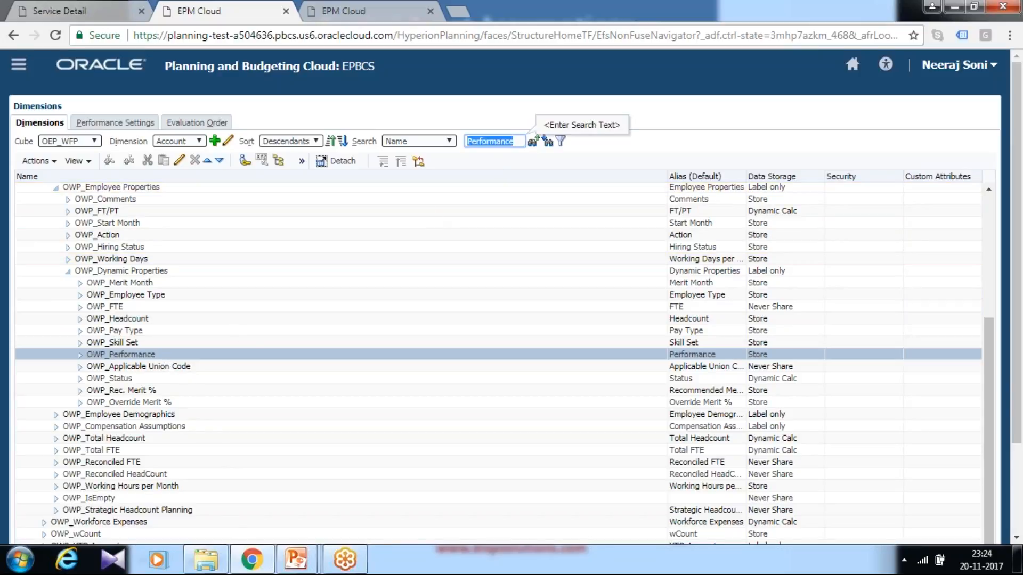
{"action": "type", "text": "Me"}
{"action": "left_click", "coordinate": [548, 141]}
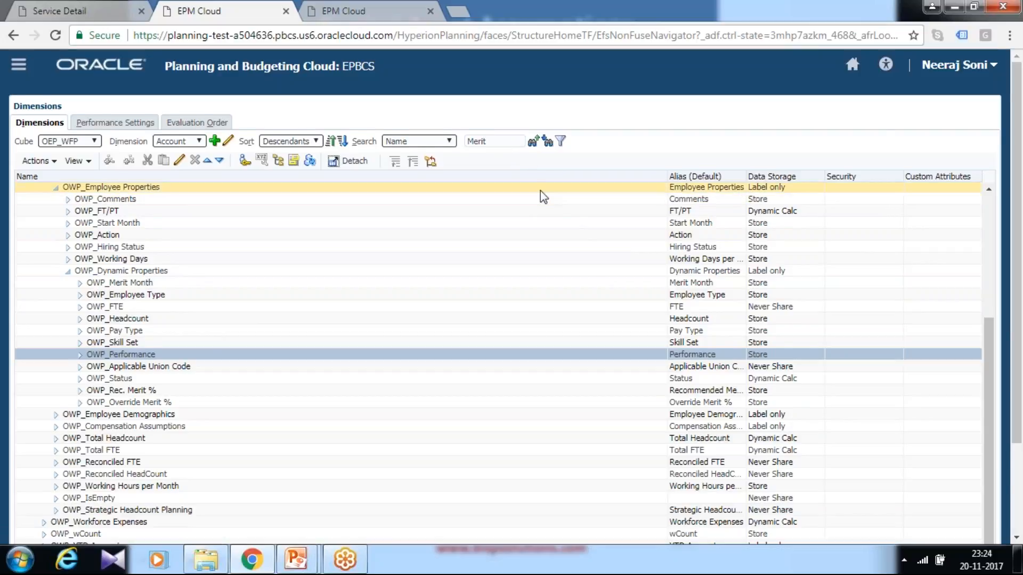
{"action": "scroll", "coordinate": [540, 190], "scroll_direction": "down", "scroll_amount": 3}
{"action": "scroll", "coordinate": [540, 191], "scroll_direction": "up", "scroll_amount": 3}
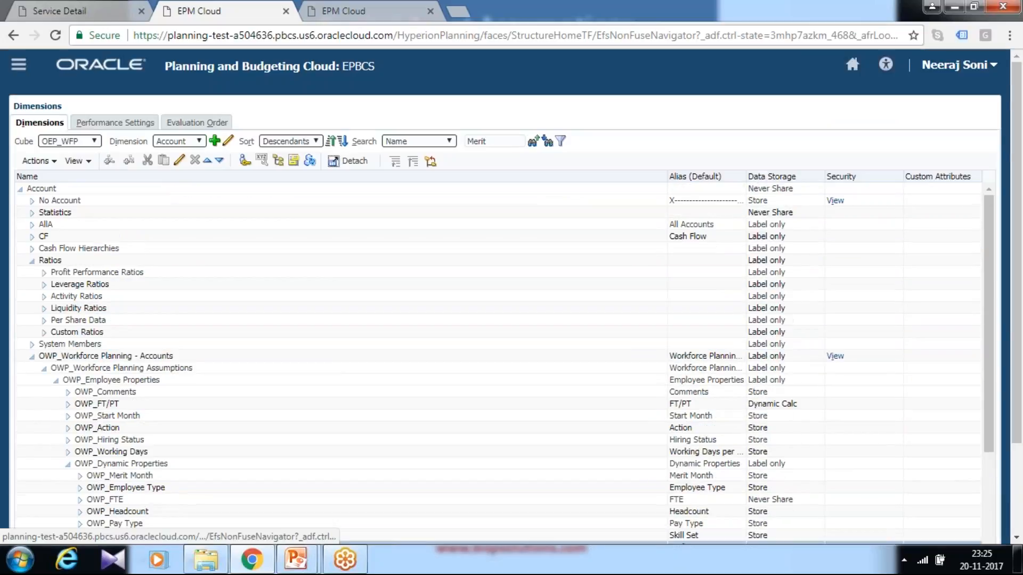
{"action": "left_click", "coordinate": [547, 141]}
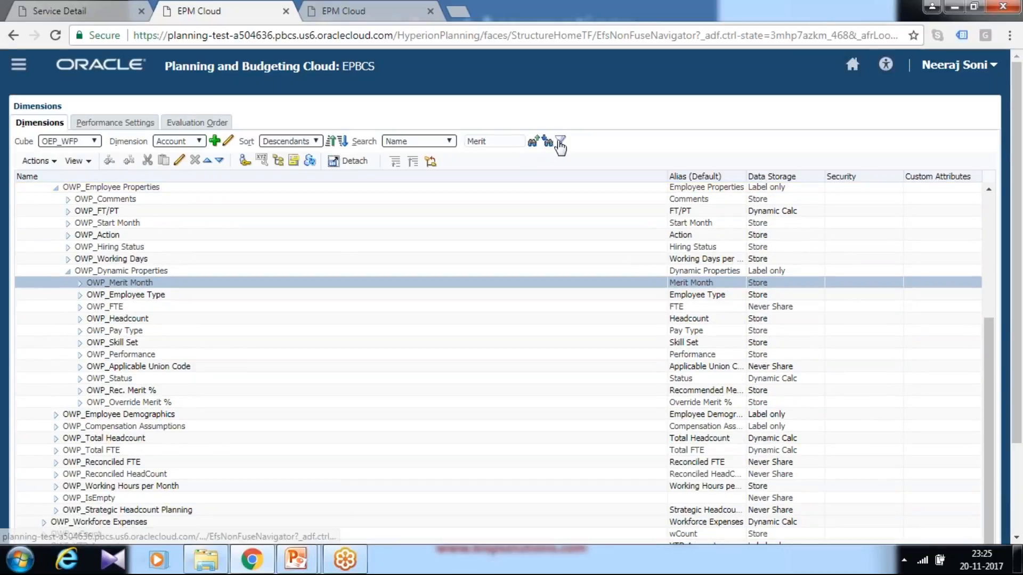
{"action": "left_click", "coordinate": [549, 143]}
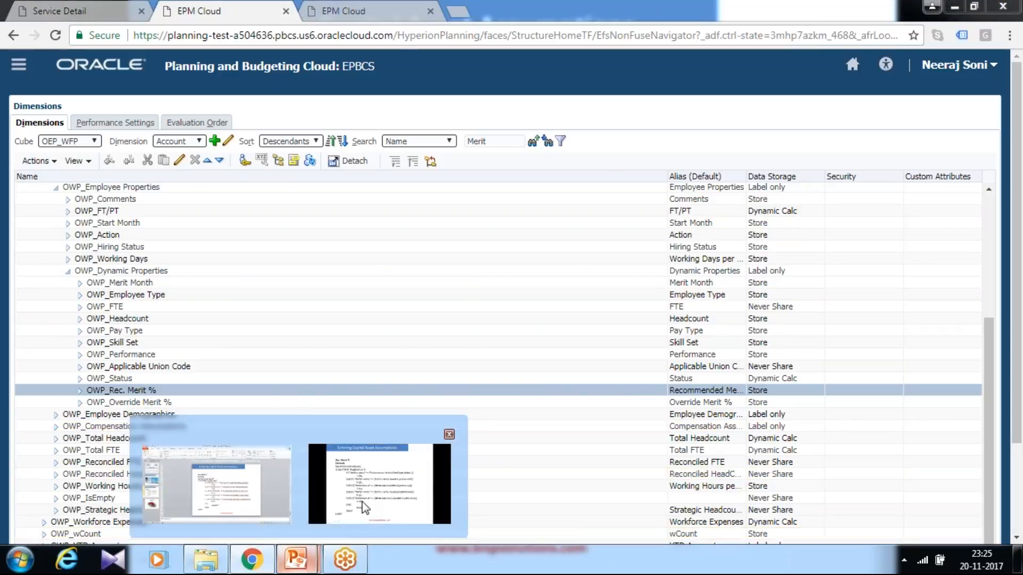
- Compare the OWP_Rec. Merit % member with the Rec. Merit % formula slide in PowerPoint, and return to the Dimensions page in Chrome
{"action": "left_click", "coordinate": [309, 560]}
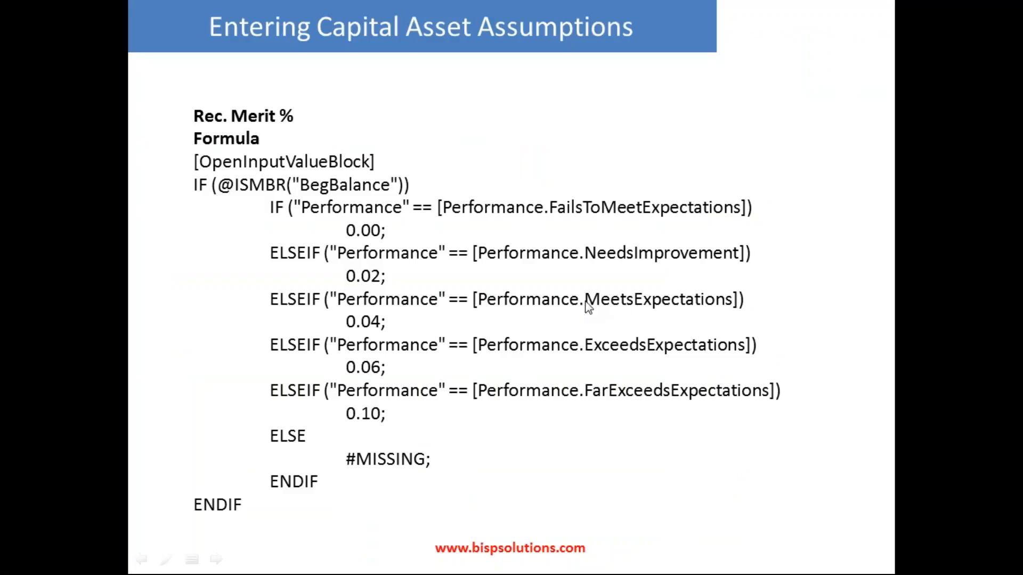
{"action": "key", "text": "alt+Tab"}
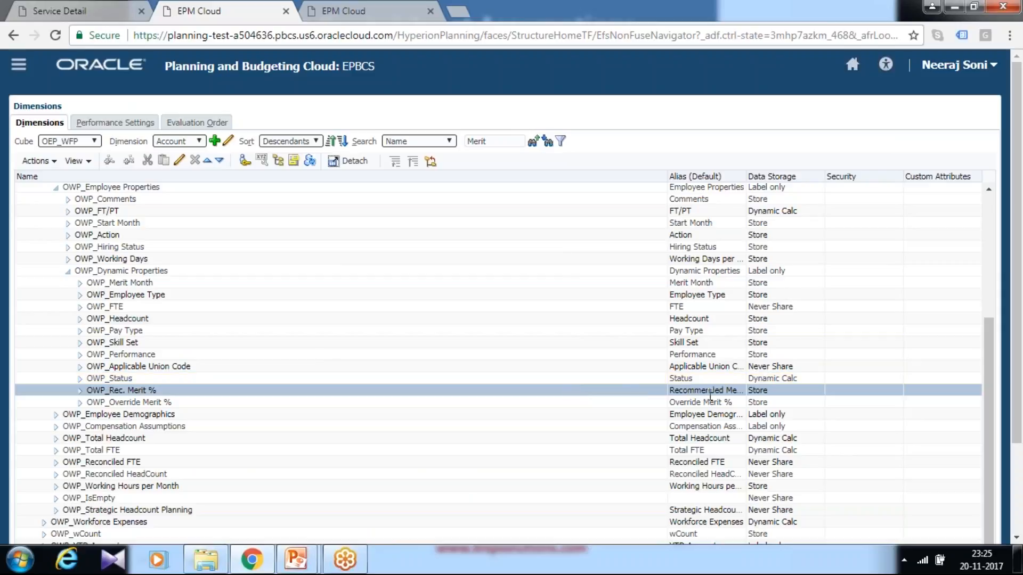
{"action": "mouse_move", "coordinate": [296, 560]}
{"action": "left_click", "coordinate": [361, 493]}
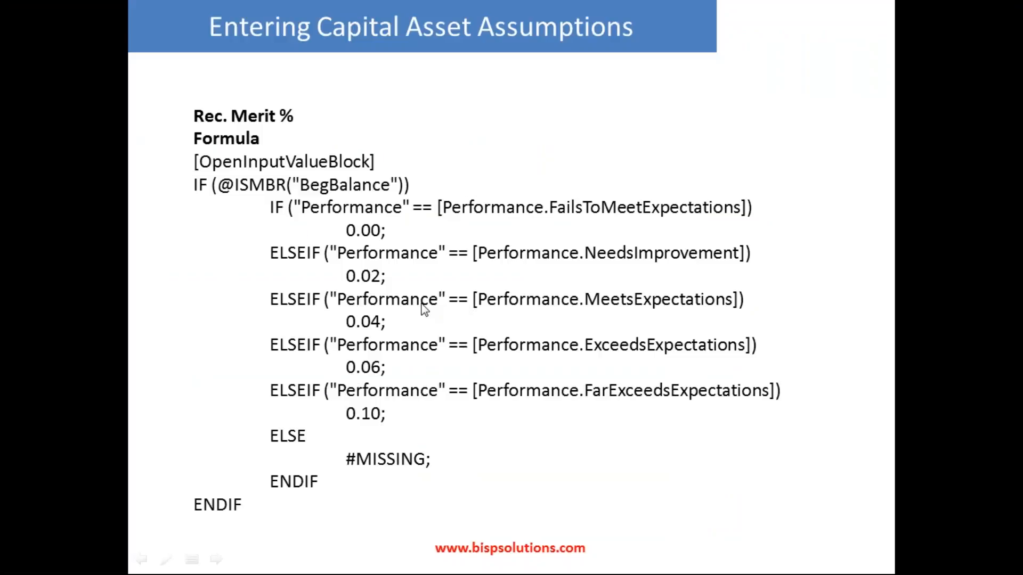
{"action": "key", "text": "alt+Tab"}
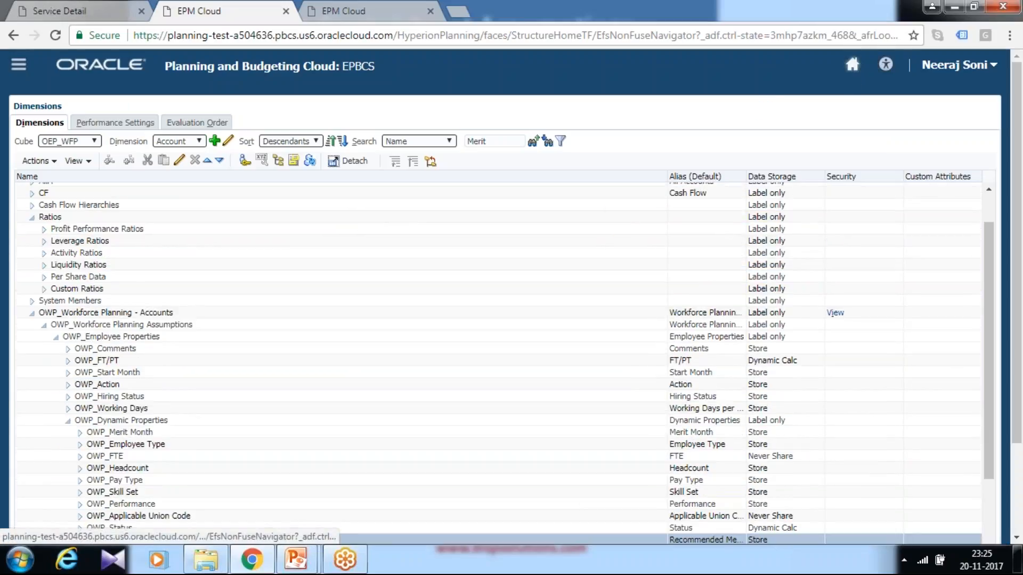
- Open the Employee Properties form from the Workforce plan sheets in Data Entry
{"action": "left_click", "coordinate": [855, 67]}
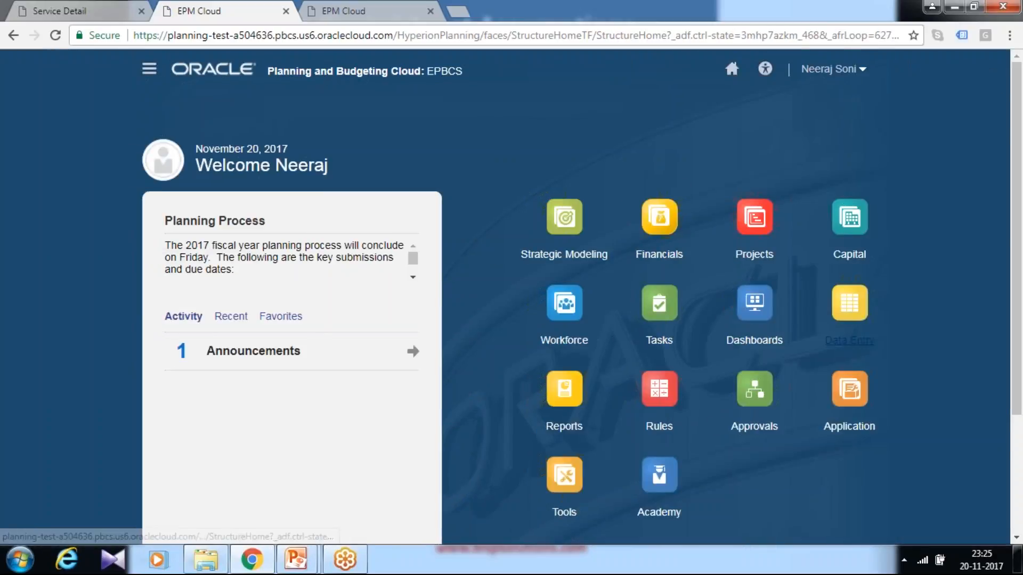
{"action": "left_click", "coordinate": [807, 293]}
{"action": "scroll", "coordinate": [42, 352], "scroll_direction": "down", "scroll_amount": 2}
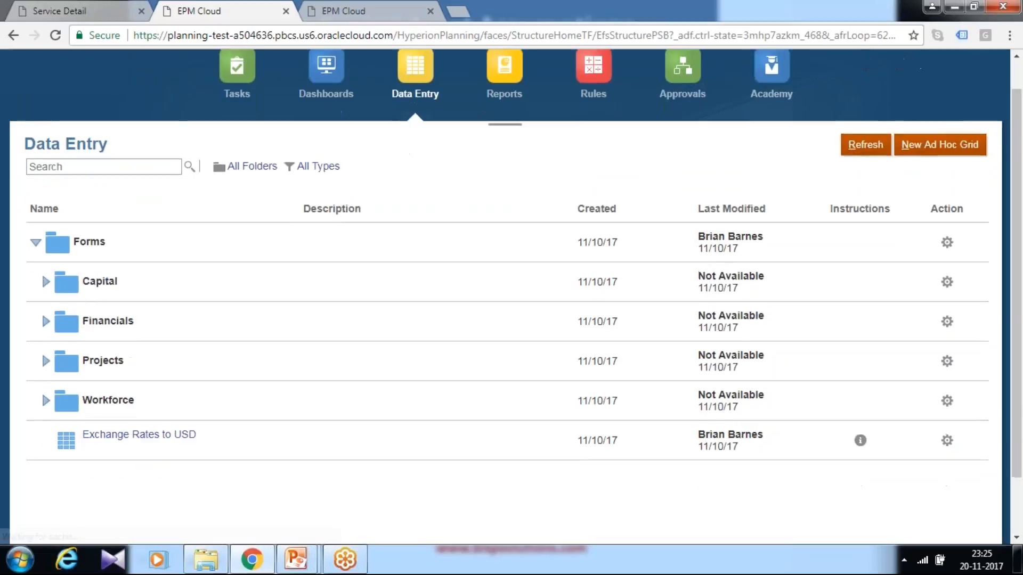
{"action": "left_click", "coordinate": [44, 360]}
{"action": "scroll", "coordinate": [157, 347], "scroll_direction": "down", "scroll_amount": 4}
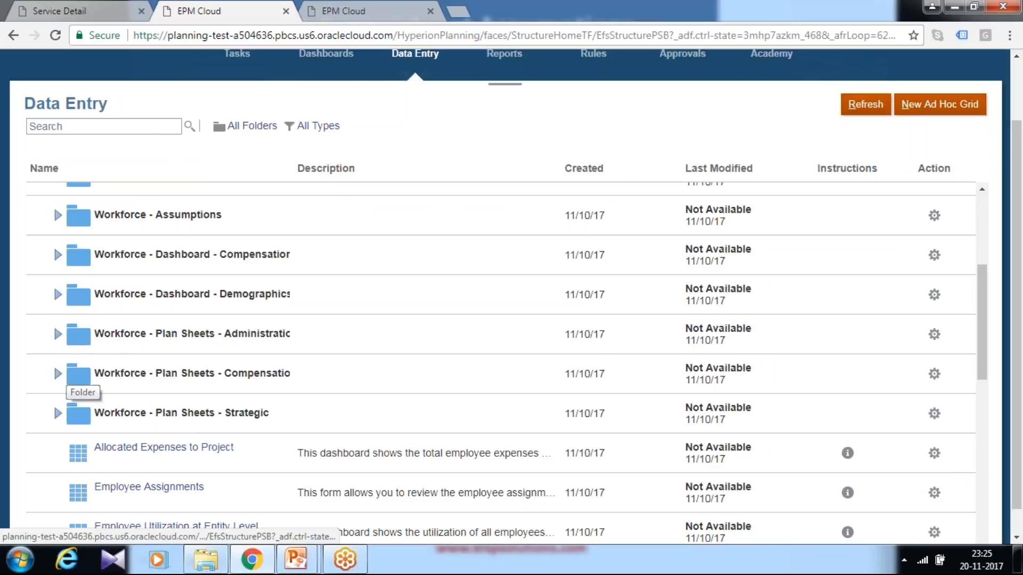
{"action": "left_click", "coordinate": [57, 374]}
{"action": "scroll", "coordinate": [407, 318], "scroll_direction": "down", "scroll_amount": 3}
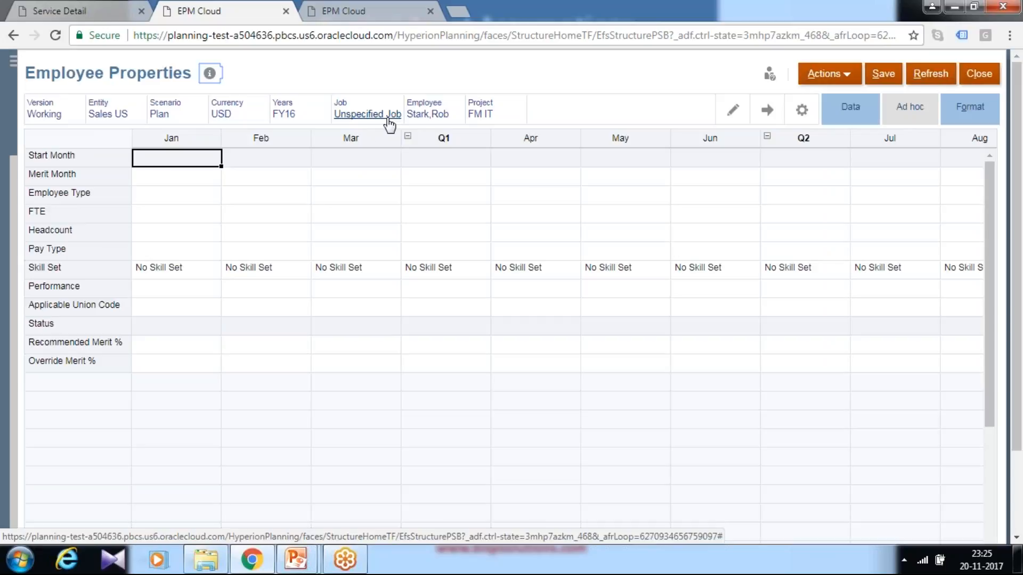
- Set the Employee Properties form's Job to Sales Ops Analyst and load the data for that selection
{"action": "left_click", "coordinate": [368, 115]}
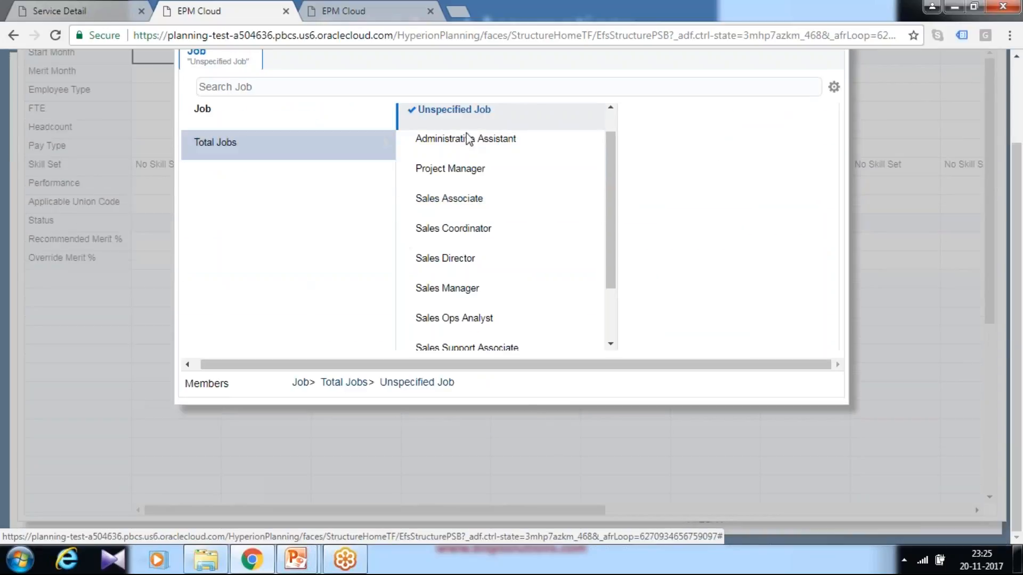
{"action": "scroll", "coordinate": [548, 178], "scroll_direction": "up", "scroll_amount": 1}
{"action": "scroll", "coordinate": [550, 183], "scroll_direction": "down", "scroll_amount": 3}
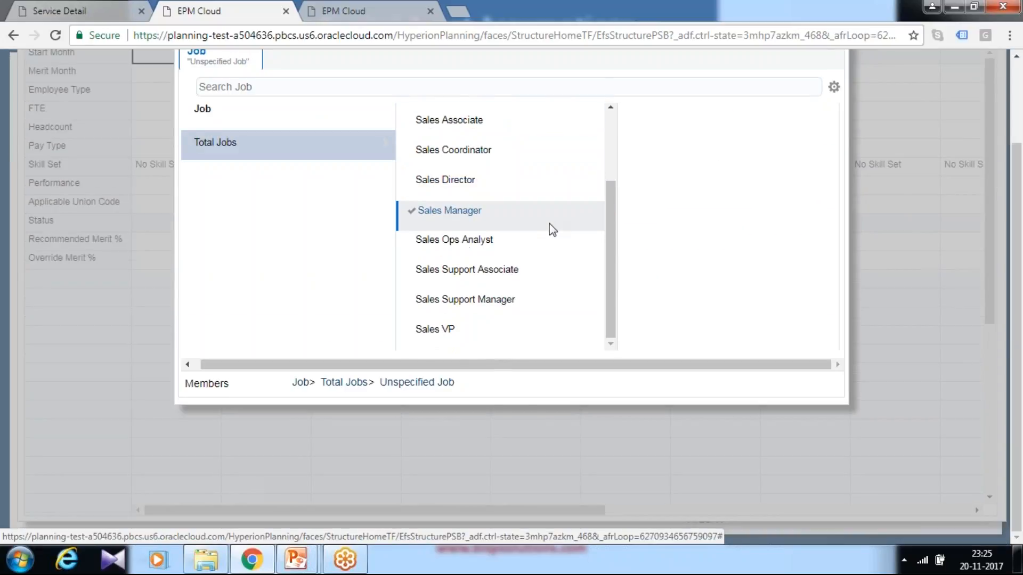
{"action": "left_click", "coordinate": [426, 241]}
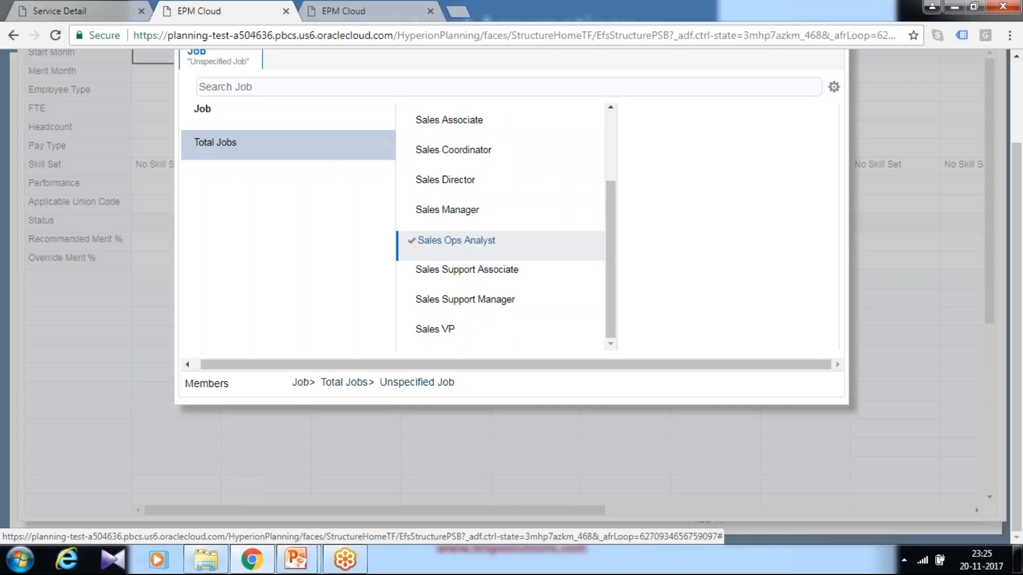
{"action": "scroll", "coordinate": [708, 228], "scroll_direction": "up", "scroll_amount": 2}
{"action": "left_click", "coordinate": [771, 118]}
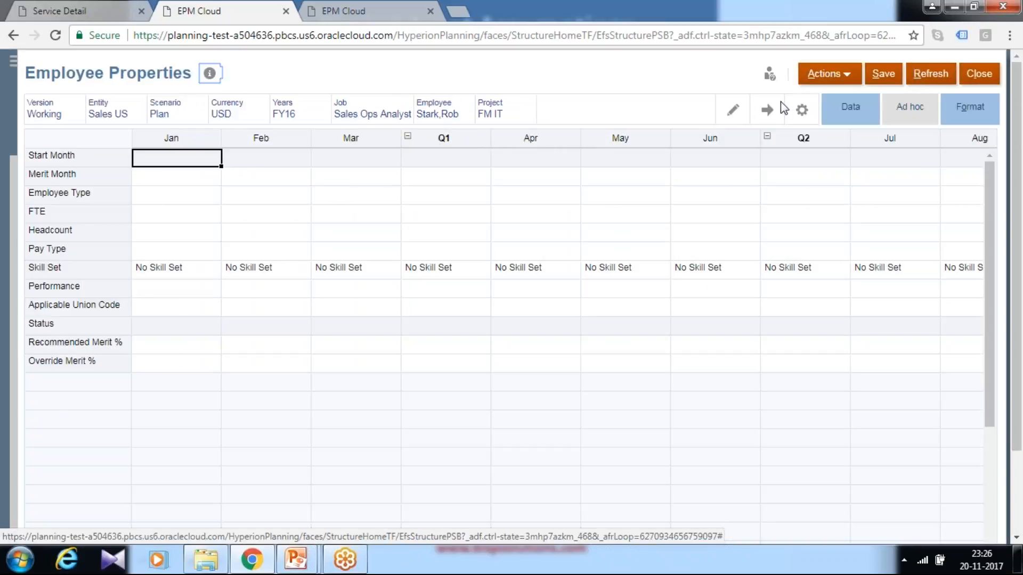
{"action": "left_click", "coordinate": [768, 110]}
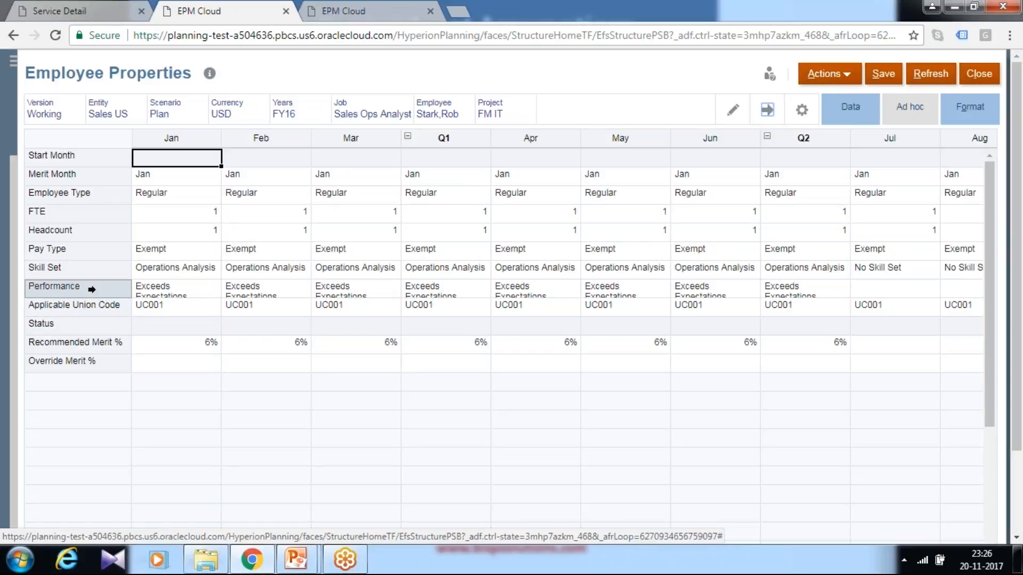
- Set the employee's January Performance rating to Fails to Meet Expectations
{"action": "left_click", "coordinate": [195, 291]}
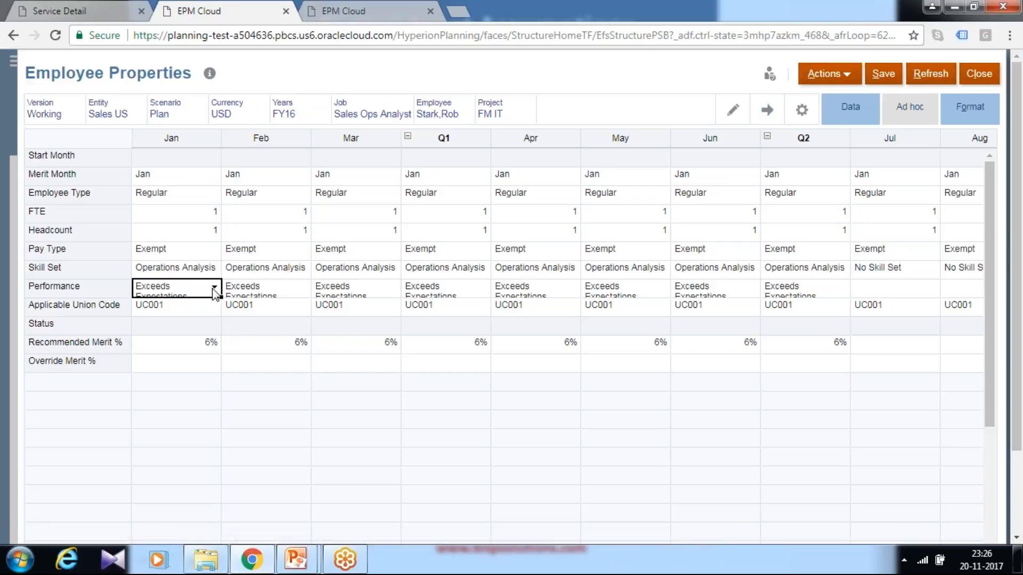
{"action": "left_click", "coordinate": [213, 288]}
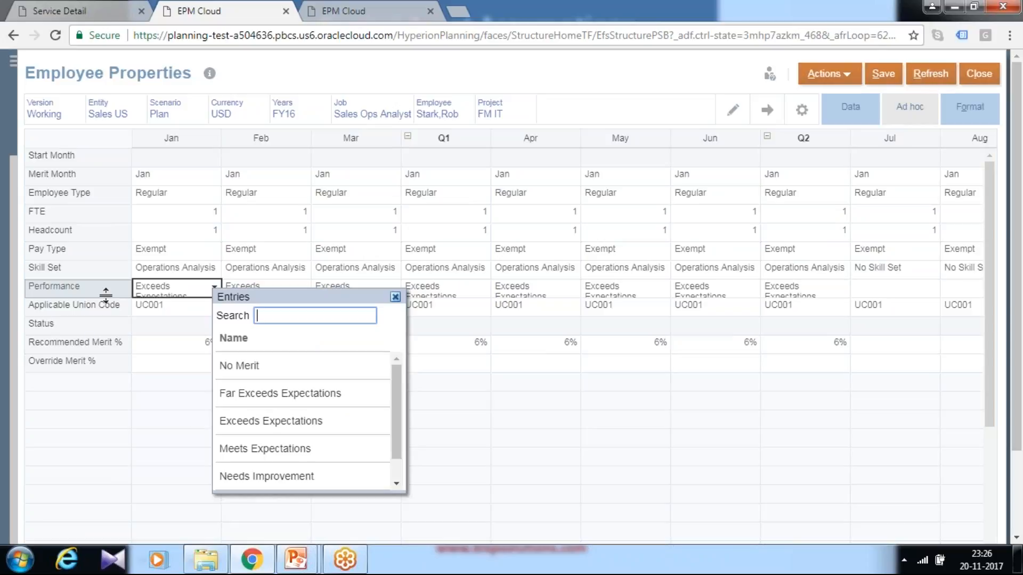
{"action": "scroll", "coordinate": [303, 431], "scroll_direction": "down", "scroll_amount": 4}
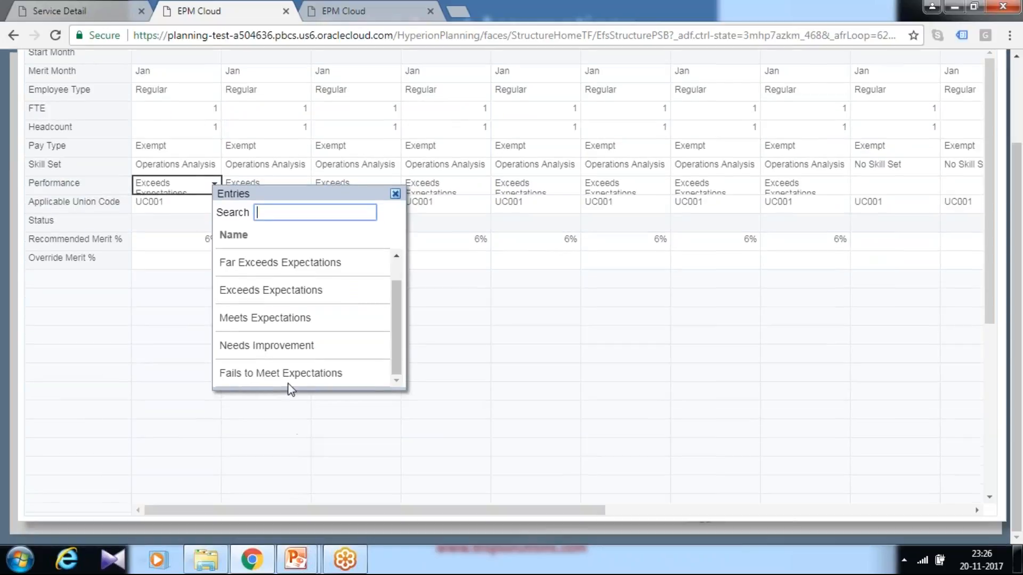
{"action": "left_click", "coordinate": [289, 373]}
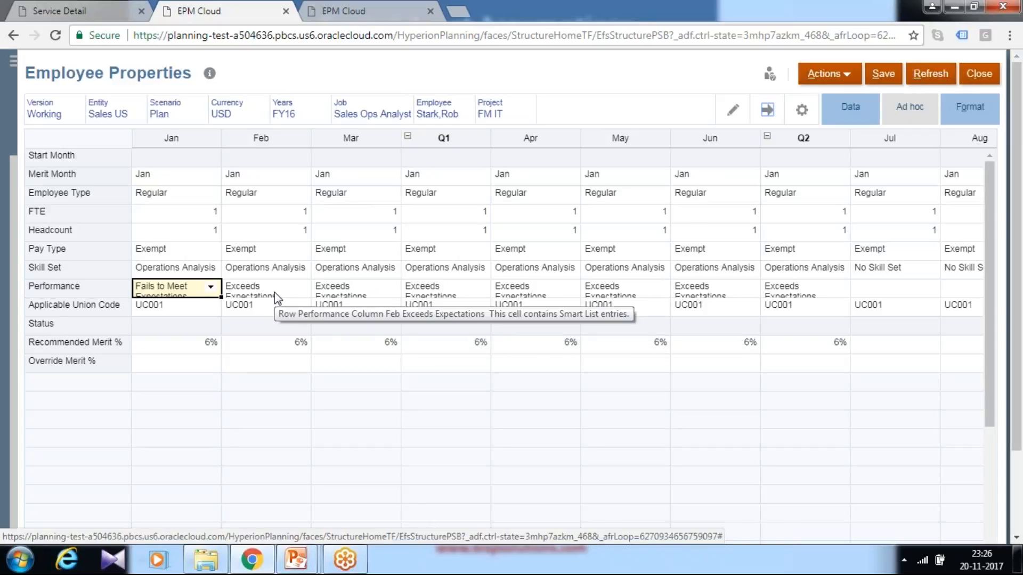
- Try to choose a different Performance rating for February
{"action": "left_click", "coordinate": [291, 290]}
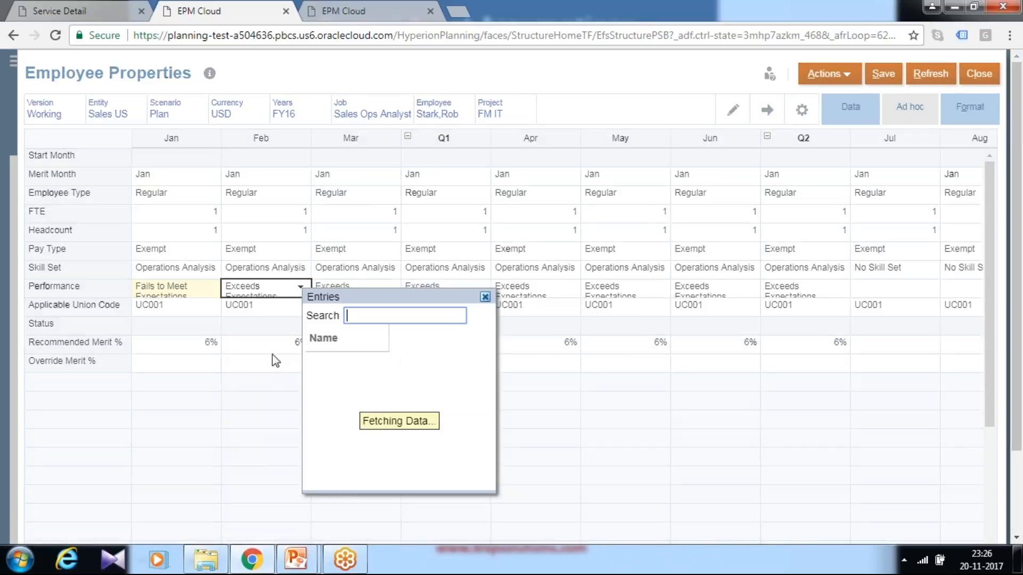
{"action": "left_click", "coordinate": [337, 382]}
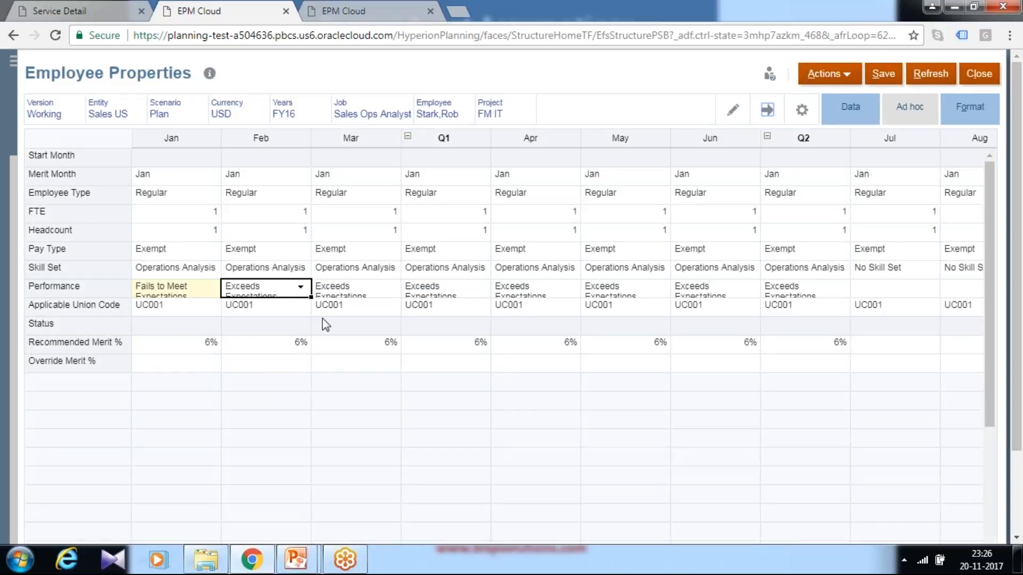